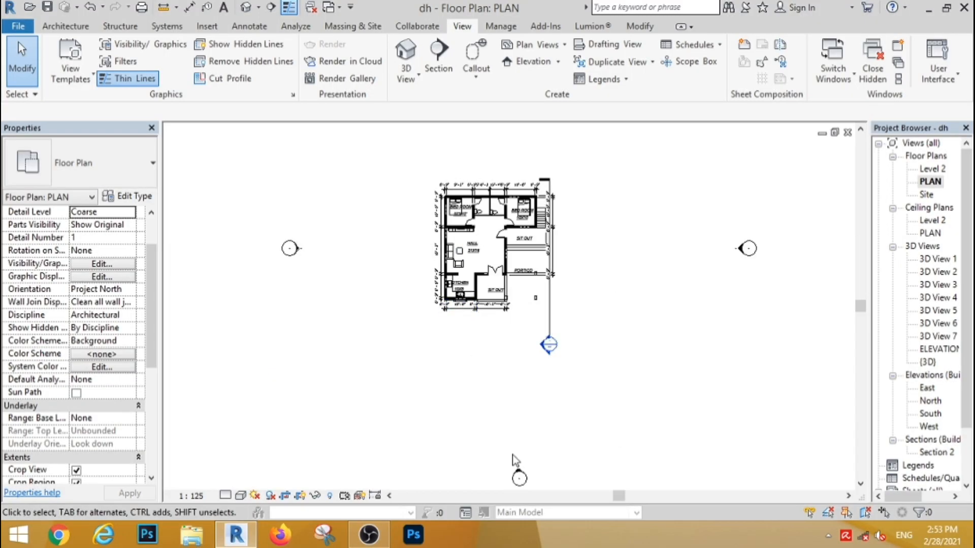
# Start a perspective walkthrough from PLAN with a 4' 3" offset and place key frames from the front through the entrance and hall into the kitchen
pyautogui.scroll(3, 495, 426)
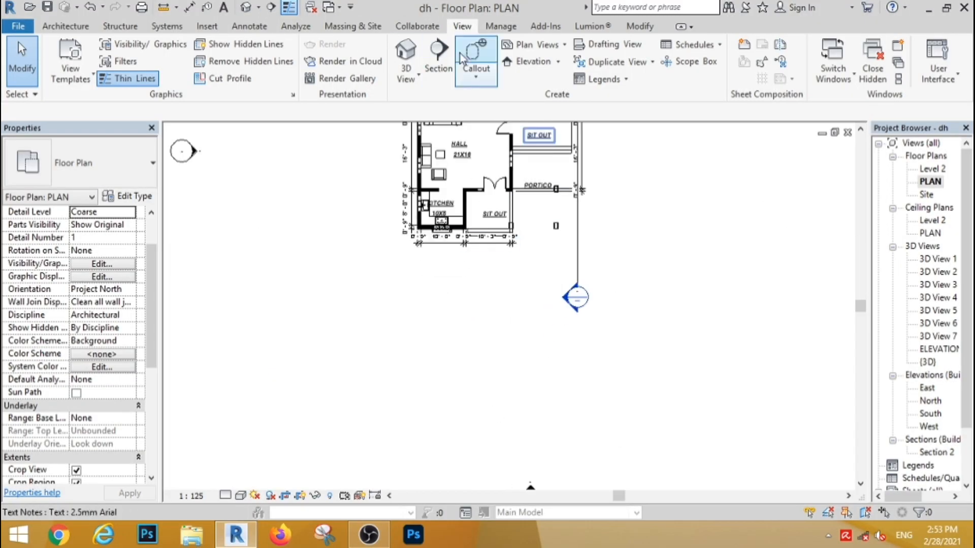
pyautogui.click(406, 76)
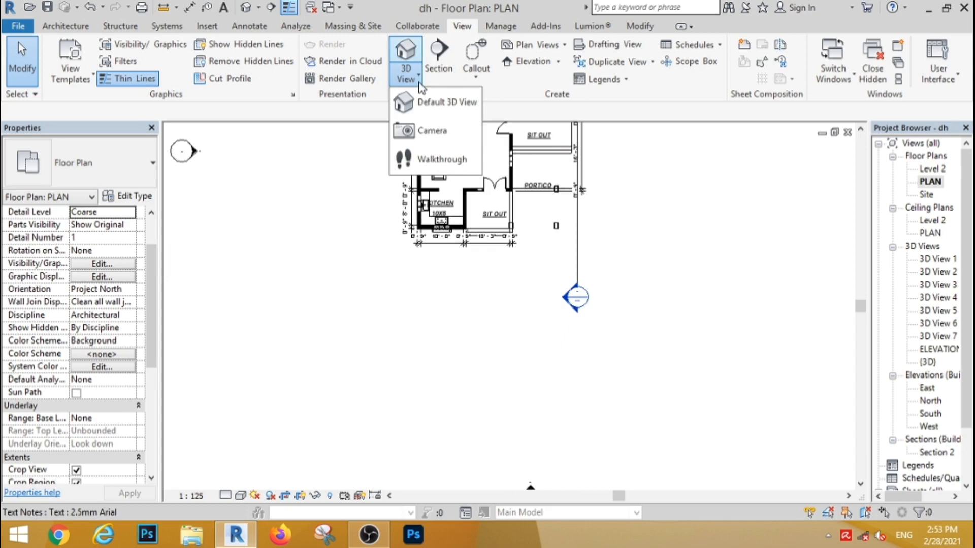
pyautogui.click(421, 159)
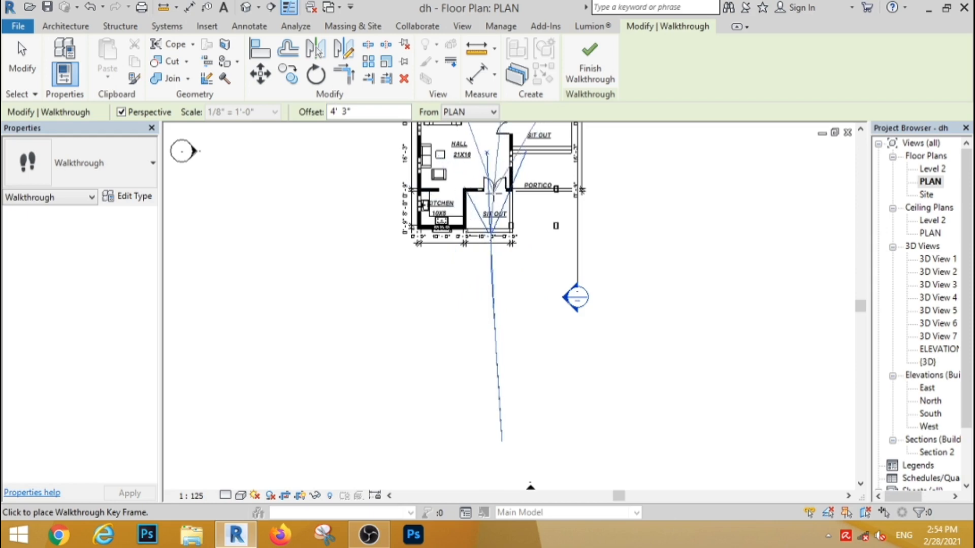
pyautogui.scroll(2, 489, 201)
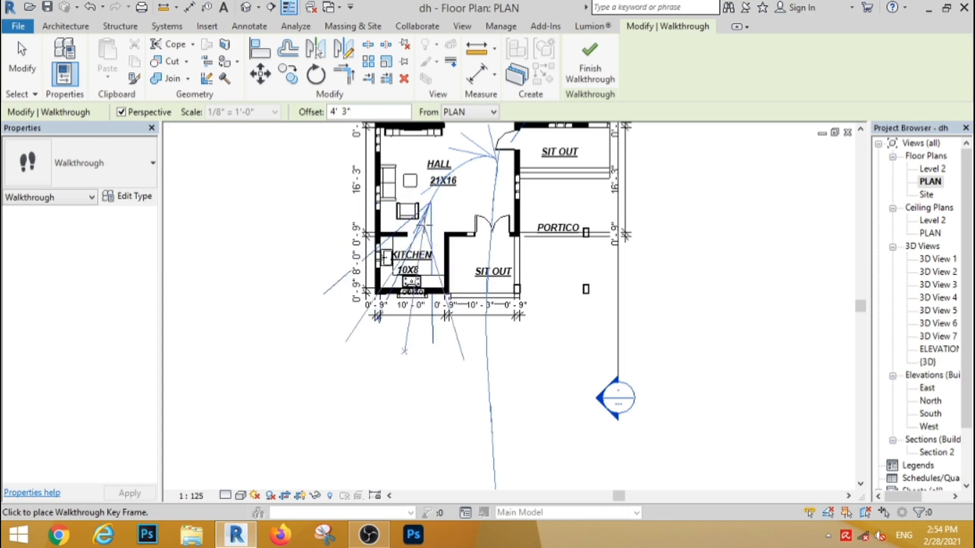
pyautogui.scroll(1, 413, 251)
pyautogui.scroll(1, 412, 252)
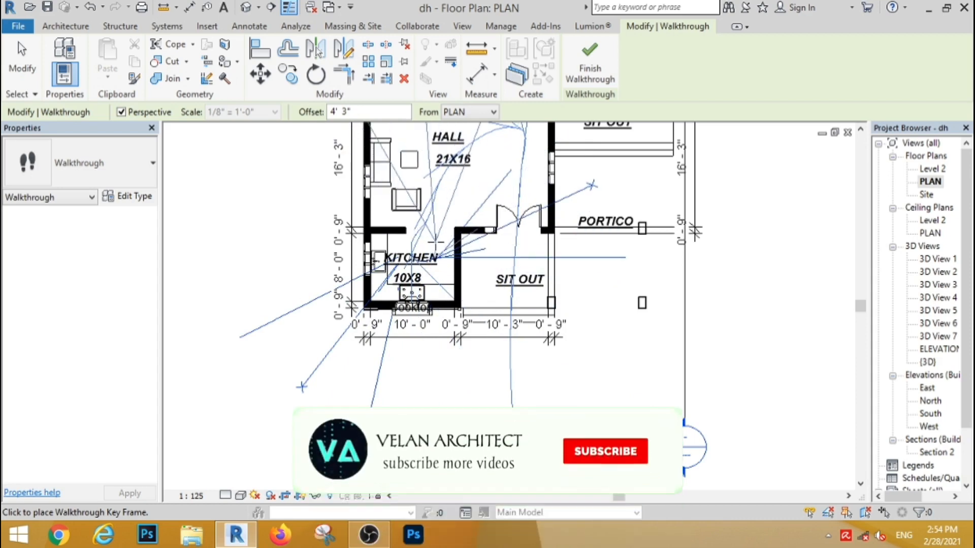
pyautogui.scroll(-2, 434, 236)
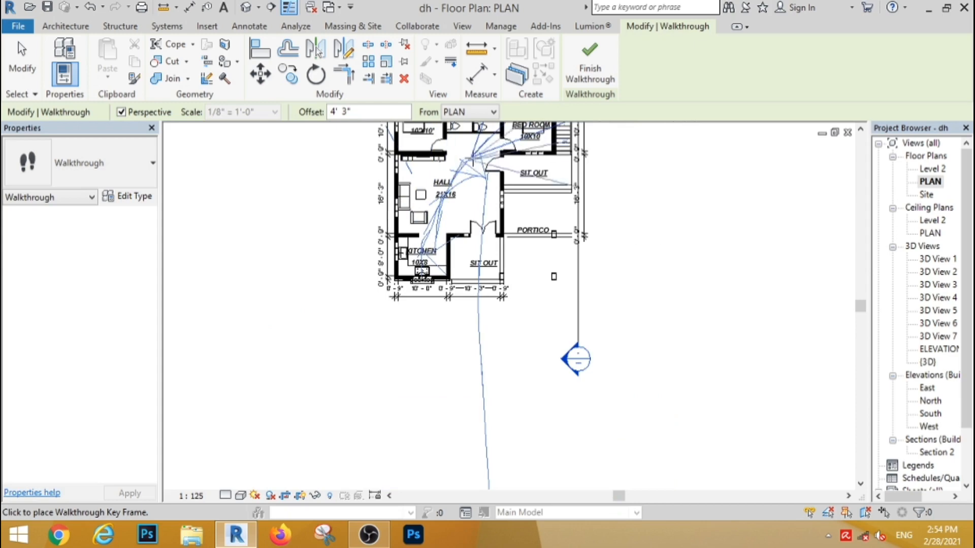
# Extend the walkthrough path through both bedrooms and back into the hall, and finish the walkthrough
pyautogui.scroll(-3, 495, 187)
pyautogui.scroll(8, 498, 129)
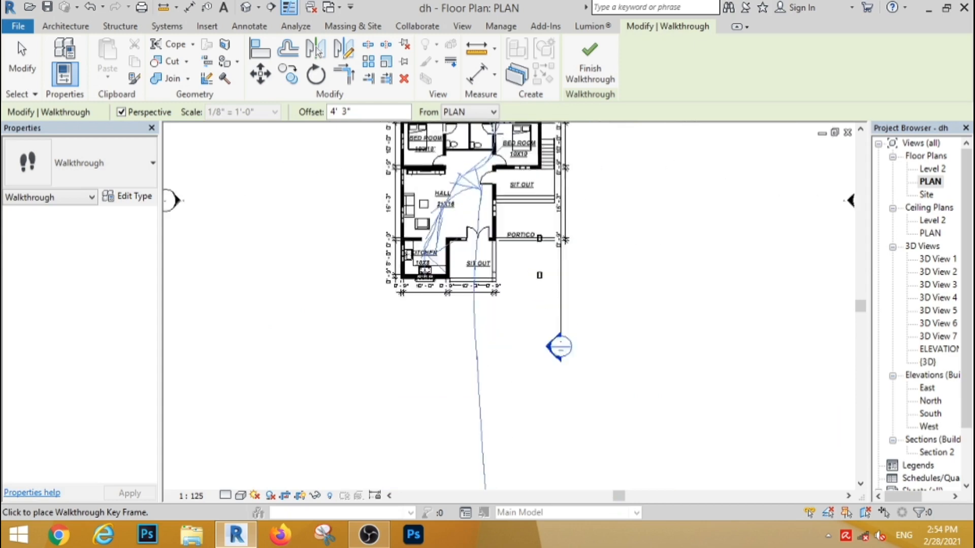
pyautogui.scroll(-2, 495, 134)
pyautogui.scroll(1, 502, 203)
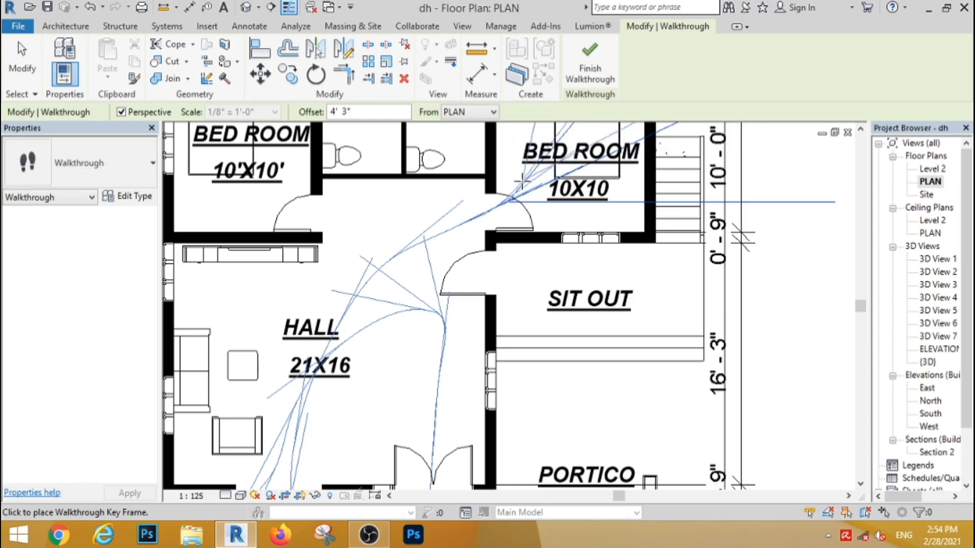
pyautogui.scroll(-3, 523, 175)
pyautogui.scroll(4, 558, 253)
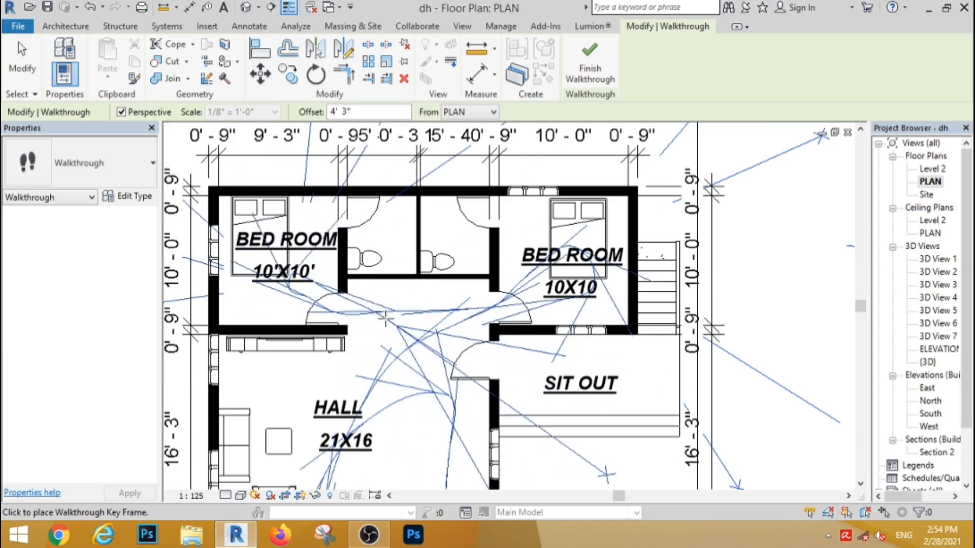
pyautogui.scroll(-3, 386, 317)
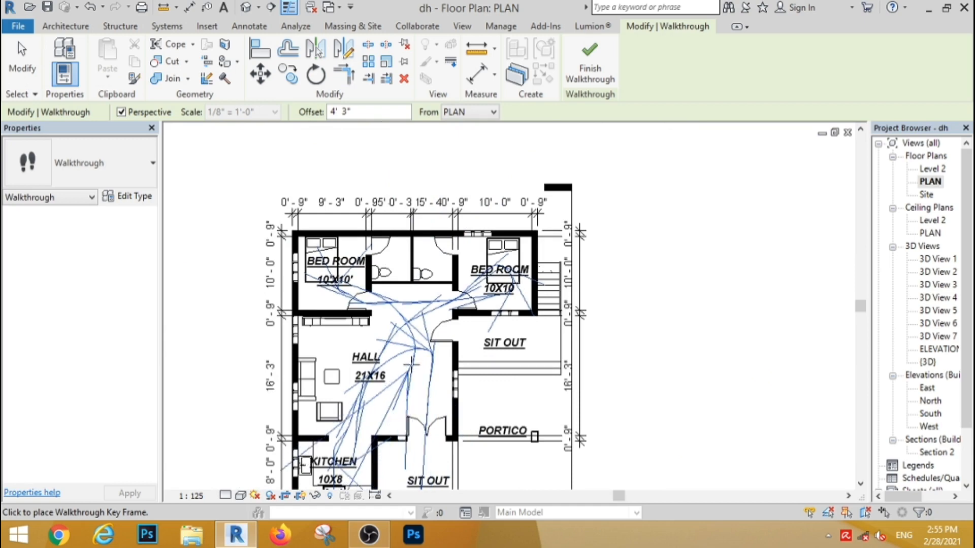
pyautogui.click(592, 77)
pyautogui.click(654, 287)
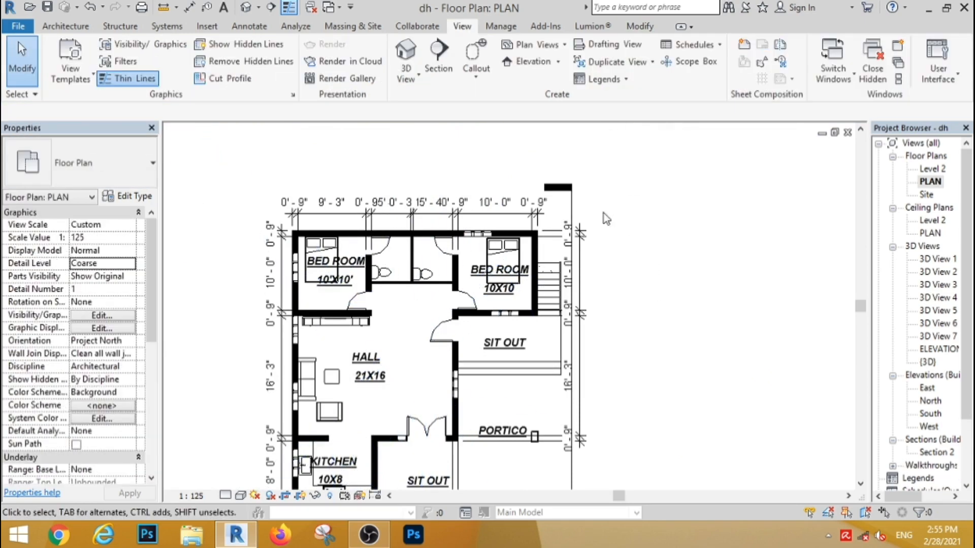
# Open the Walkthrough 1 view in the project
pyautogui.scroll(-5, 604, 213)
pyautogui.scroll(3, 602, 264)
pyautogui.scroll(-2, 536, 257)
pyautogui.scroll(1, 583, 158)
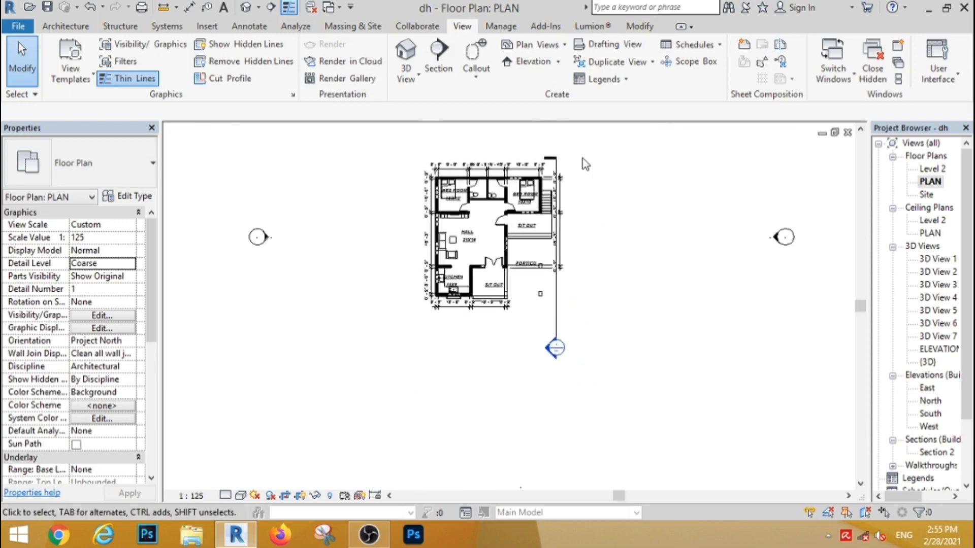
pyautogui.click(933, 465)
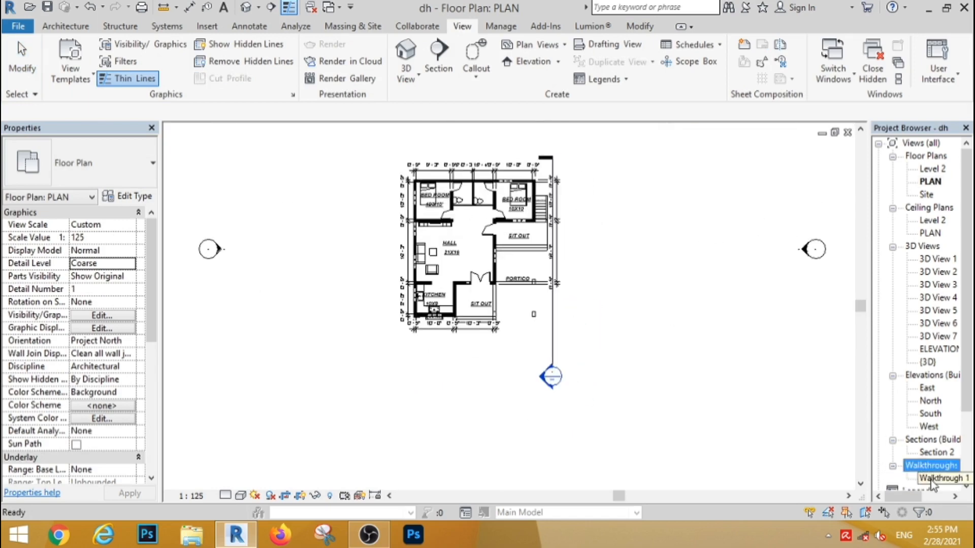
pyautogui.doubleClick(932, 478)
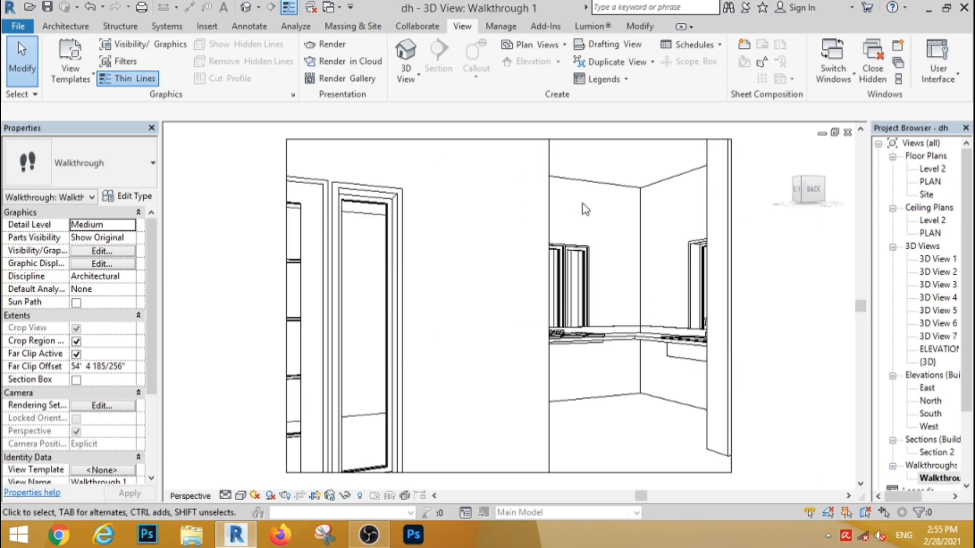
# Set the walkthrough camera to frame 1 and turn off Far Clip Active for the view
pyautogui.click(628, 140)
pyautogui.click(653, 74)
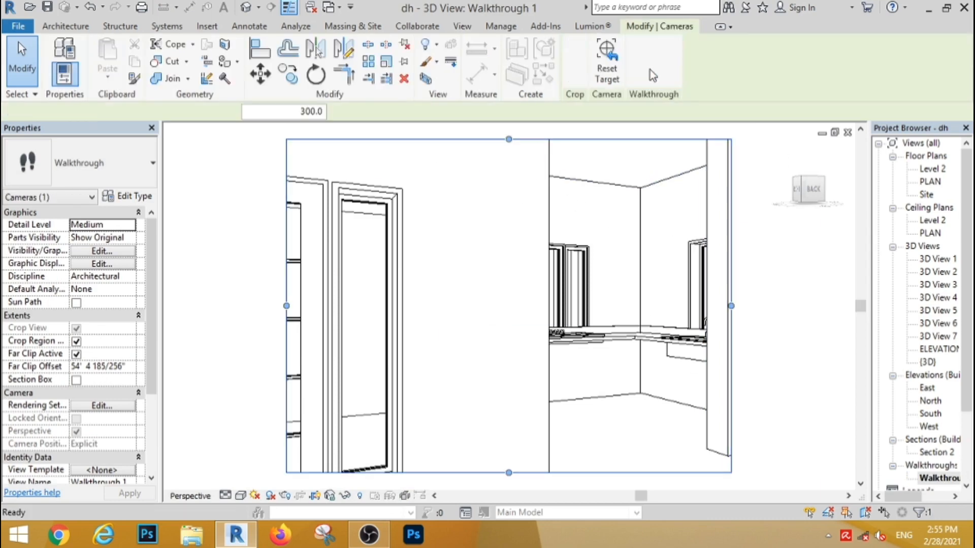
pyautogui.moveTo(285, 111); pyautogui.dragTo(330, 115)
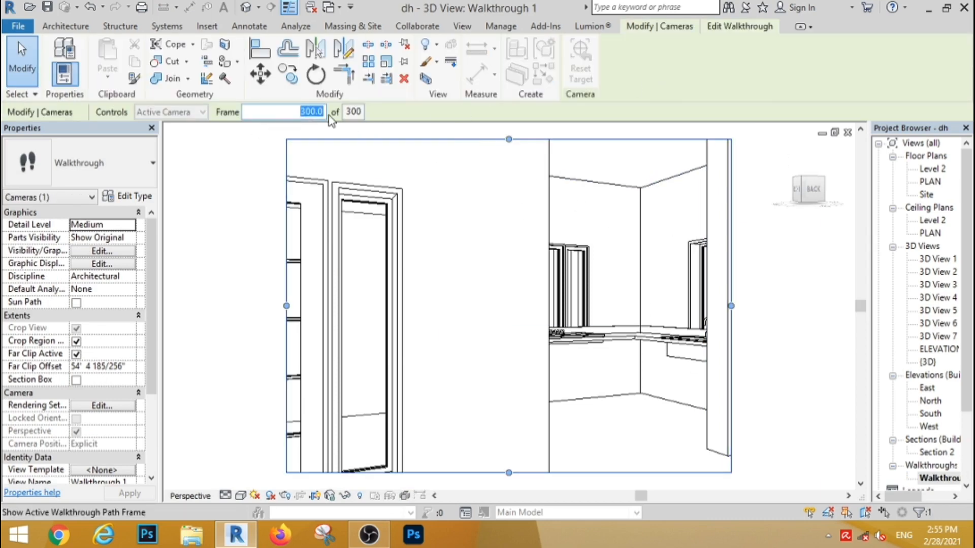
pyautogui.press('Return')
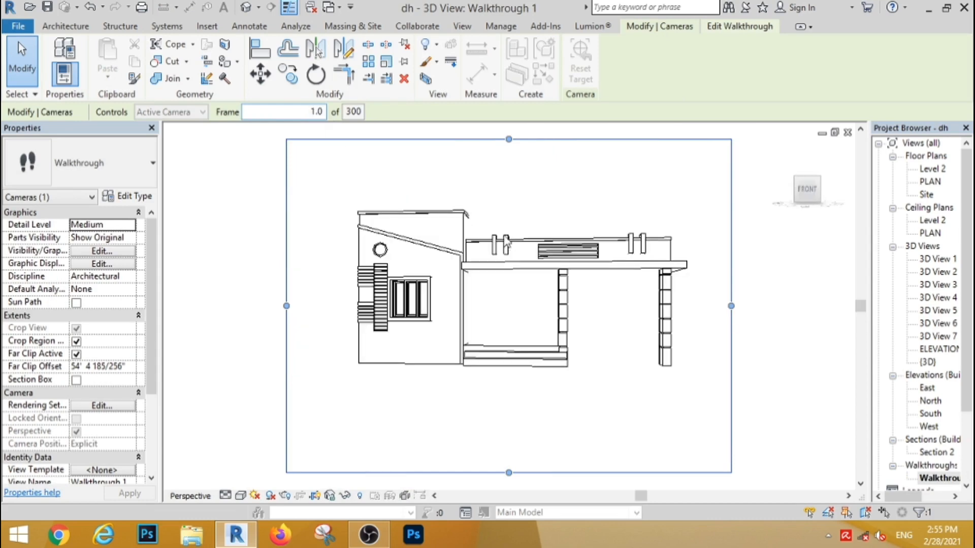
pyautogui.click(76, 354)
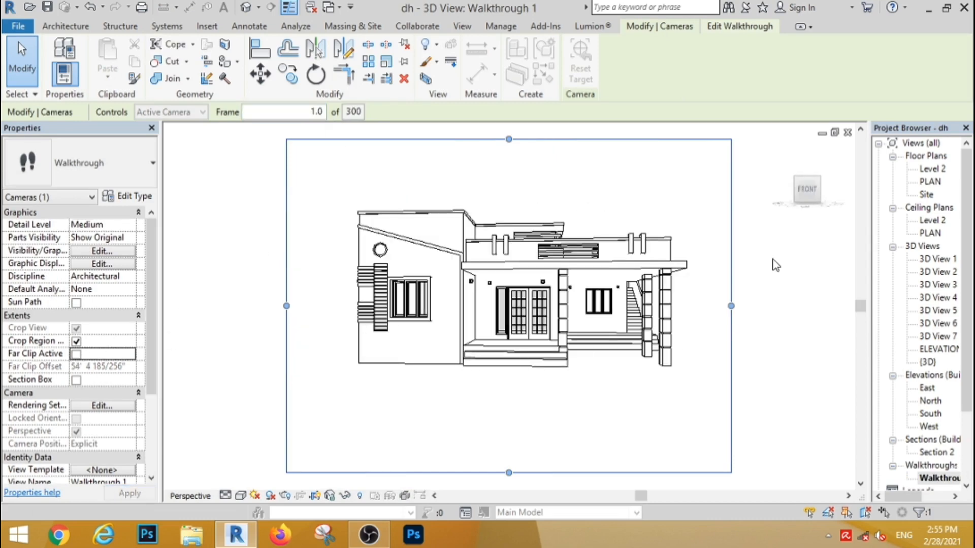
pyautogui.press('Escape')
# Play the walkthrough from frame 1 to preview the camera movement
pyautogui.click(521, 267)
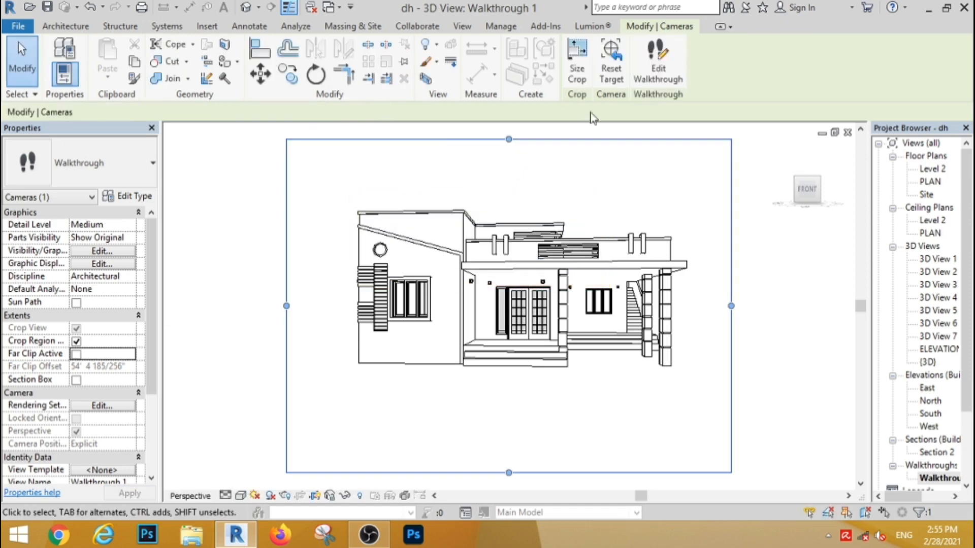
pyautogui.click(658, 58)
pyautogui.click(250, 71)
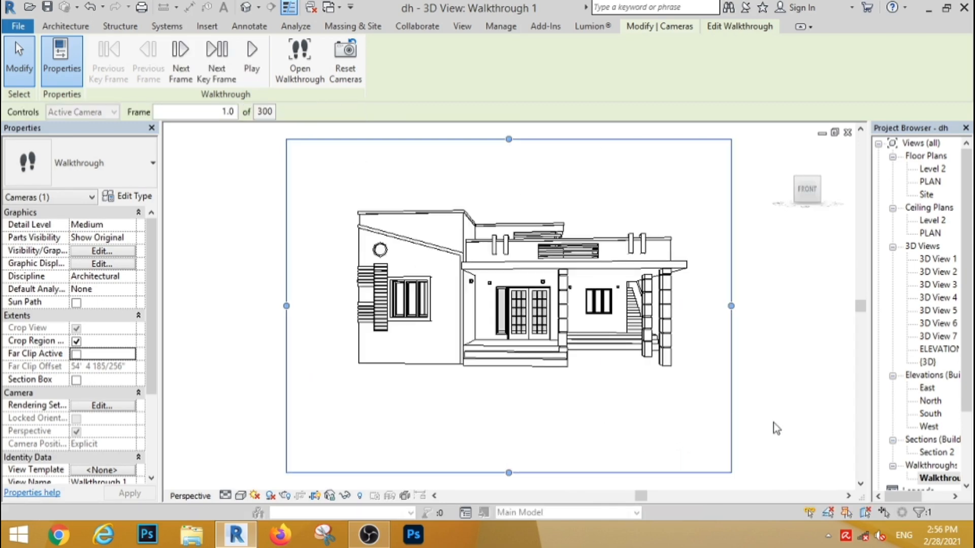
pyautogui.press('Escape')
# Set the walkthrough to 600 total frames at 30 frames per second
pyautogui.click(523, 267)
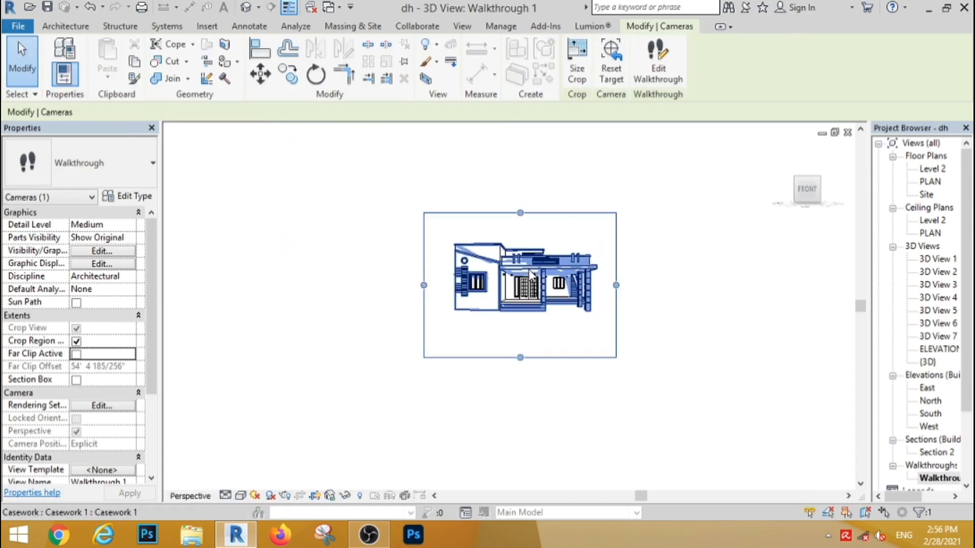
pyautogui.click(658, 59)
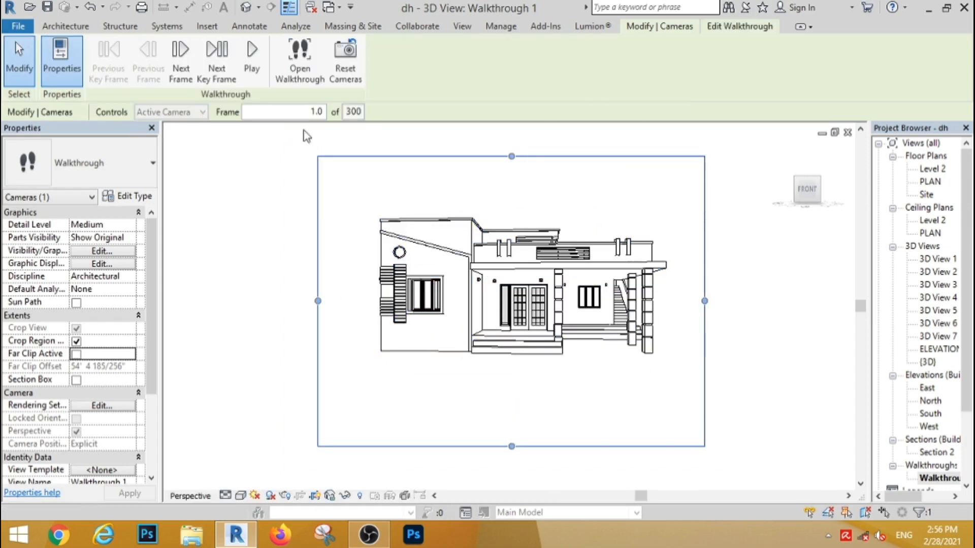
pyautogui.click(352, 112)
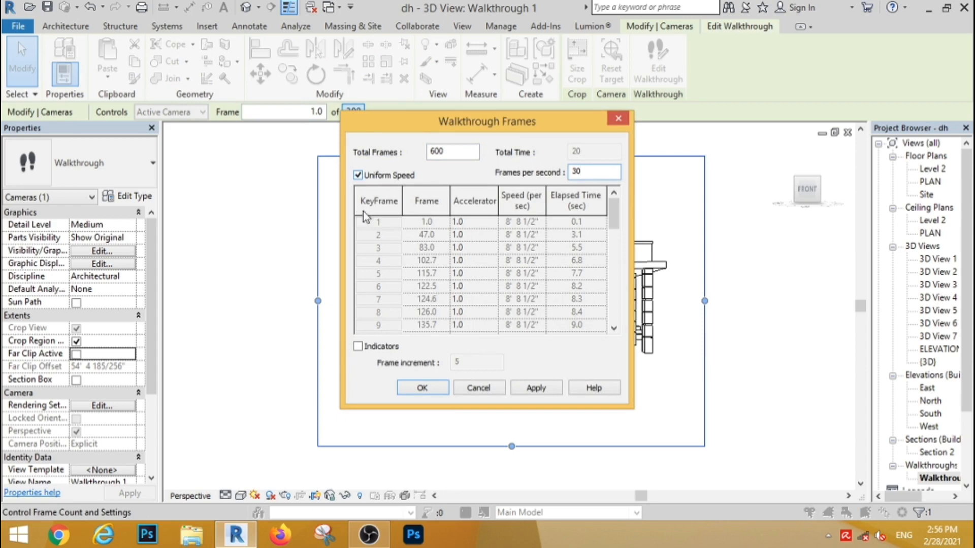
pyautogui.click(436, 389)
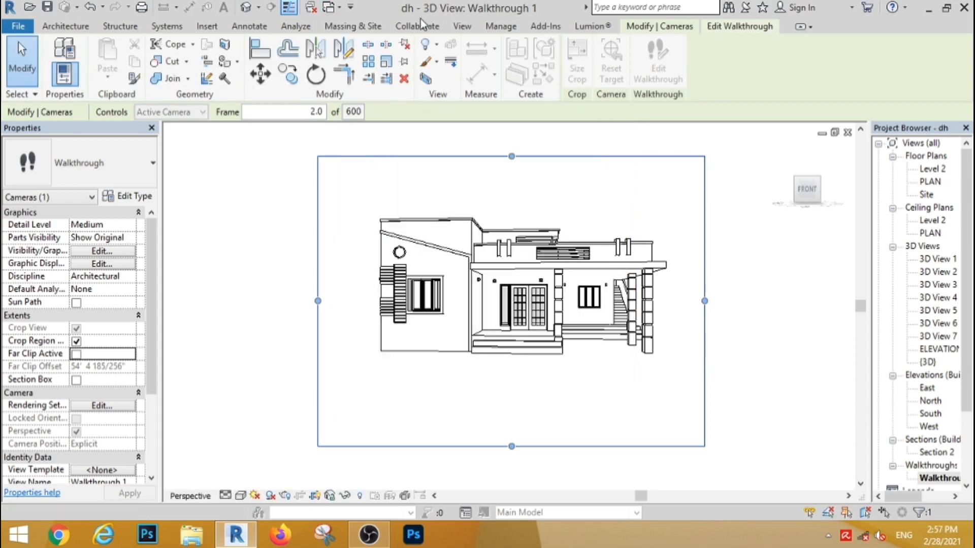
# Tile the open views, closing both reflected ceiling plans and extending Section 2 over the freed space, while keeping the walkthrough in editing
pyautogui.click(462, 26)
pyautogui.click(897, 81)
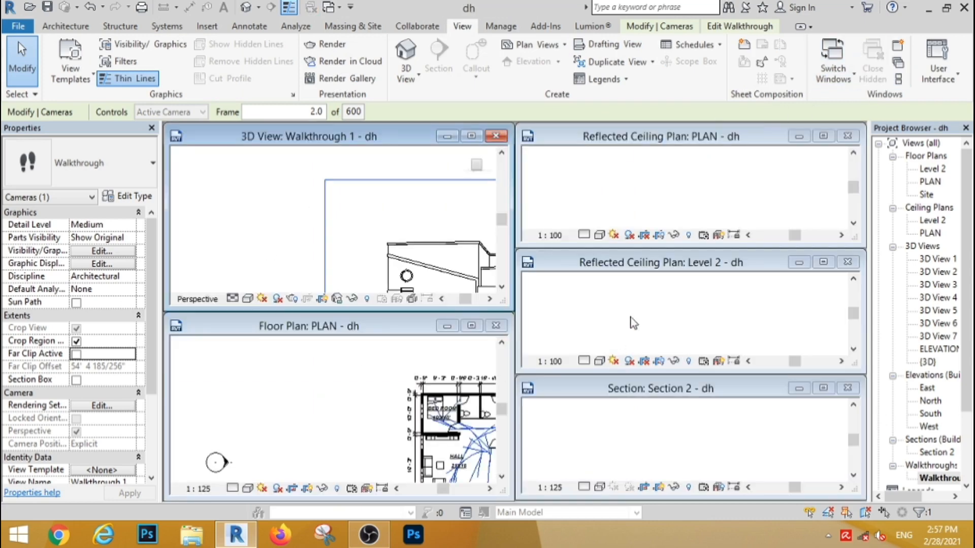
pyautogui.click(847, 135)
pyautogui.click(847, 261)
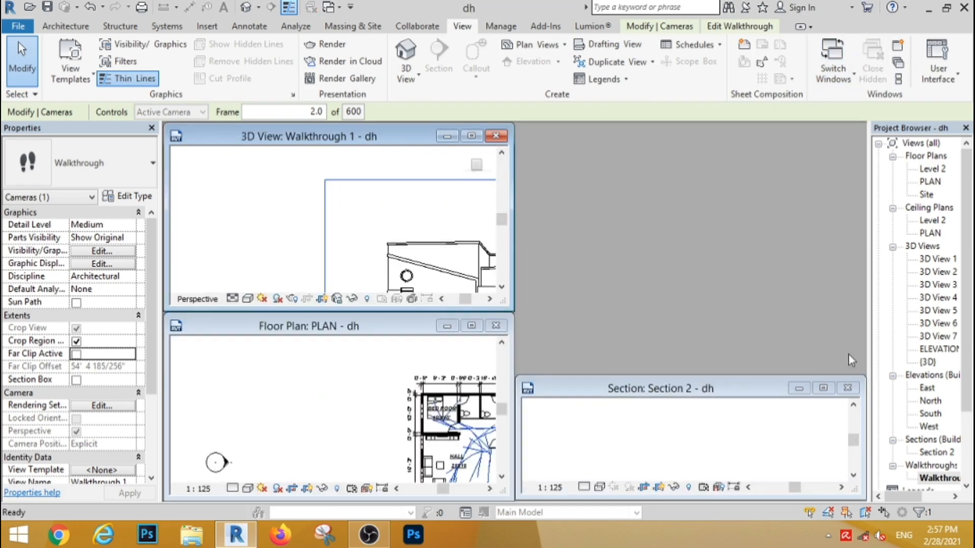
pyautogui.moveTo(699, 384); pyautogui.dragTo(669, 131)
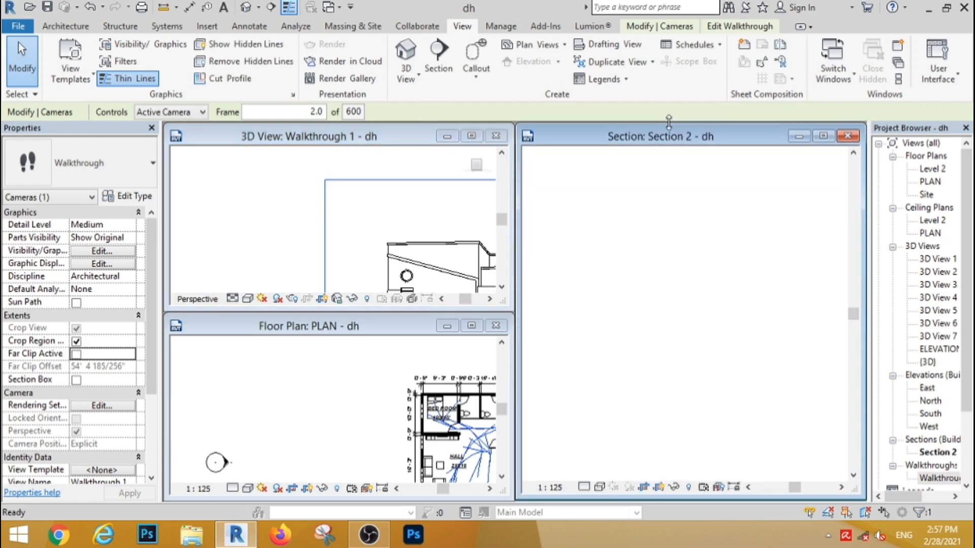
pyautogui.click(650, 303)
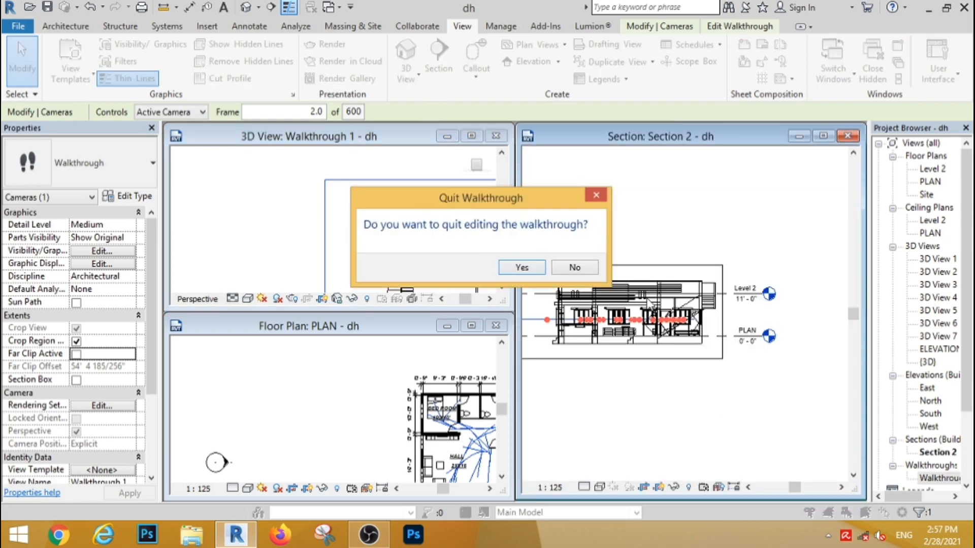
pyautogui.click(596, 196)
# Advance the walkthrough camera three key frames, from the start of the path to frame 204.7
pyautogui.scroll(-3, 264, 230)
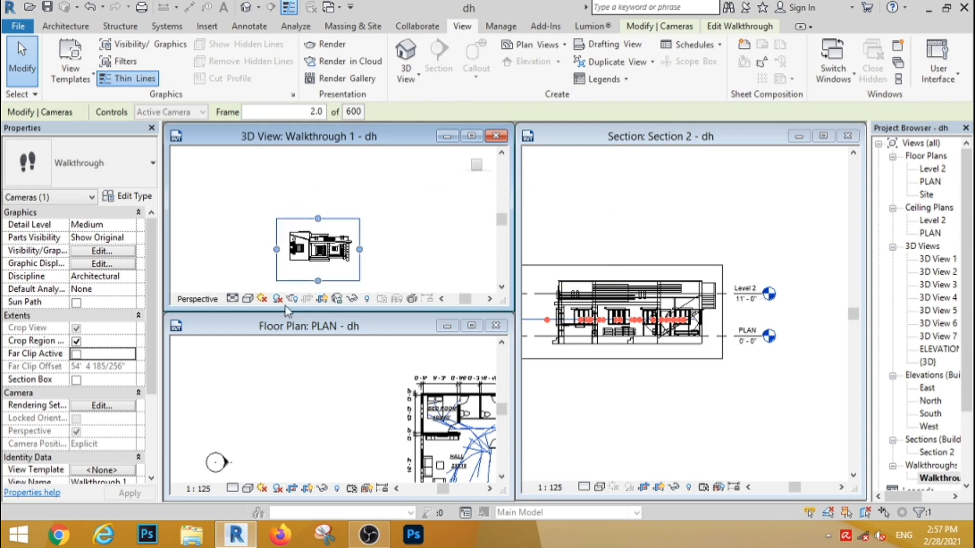
pyautogui.scroll(4, 328, 266)
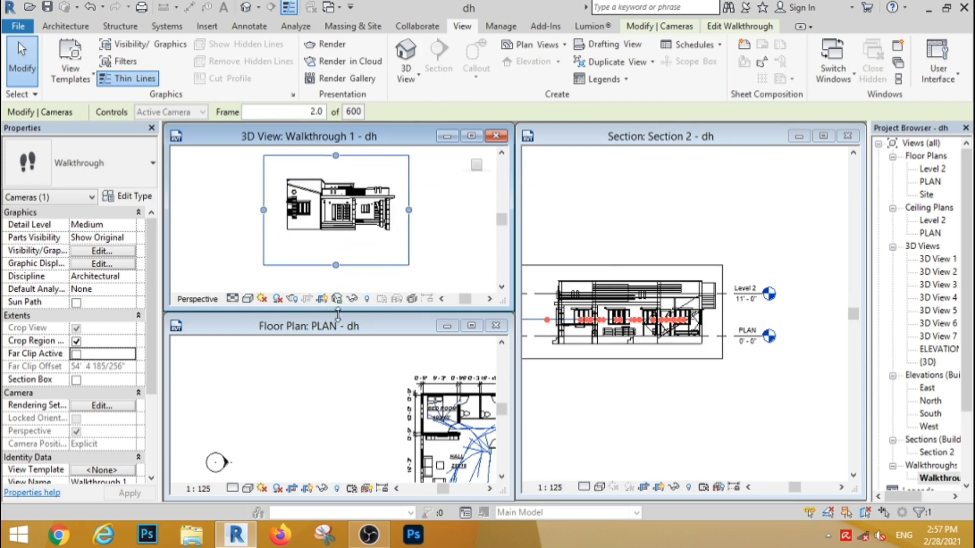
pyautogui.scroll(-5, 319, 393)
pyautogui.scroll(2, 348, 459)
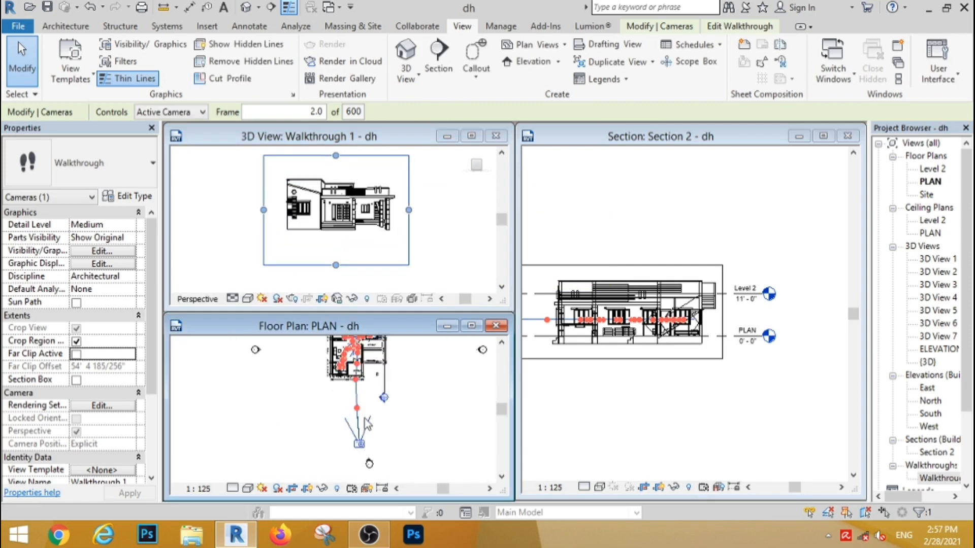
pyautogui.scroll(2, 355, 413)
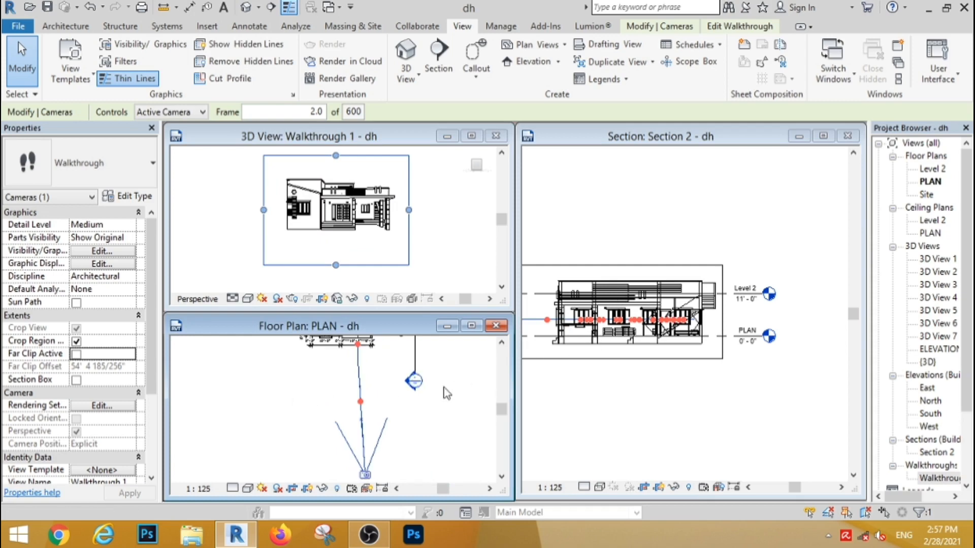
pyautogui.click(717, 23)
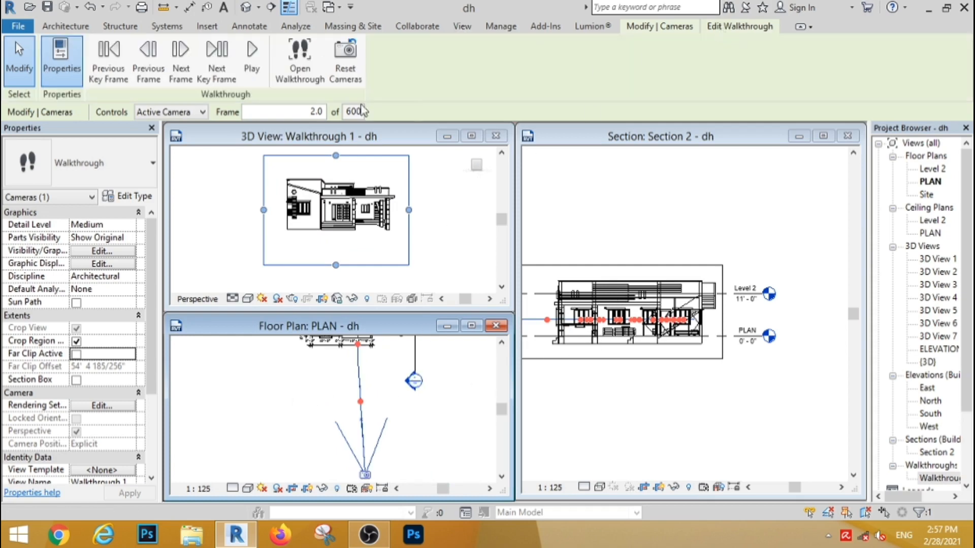
pyautogui.click(212, 59)
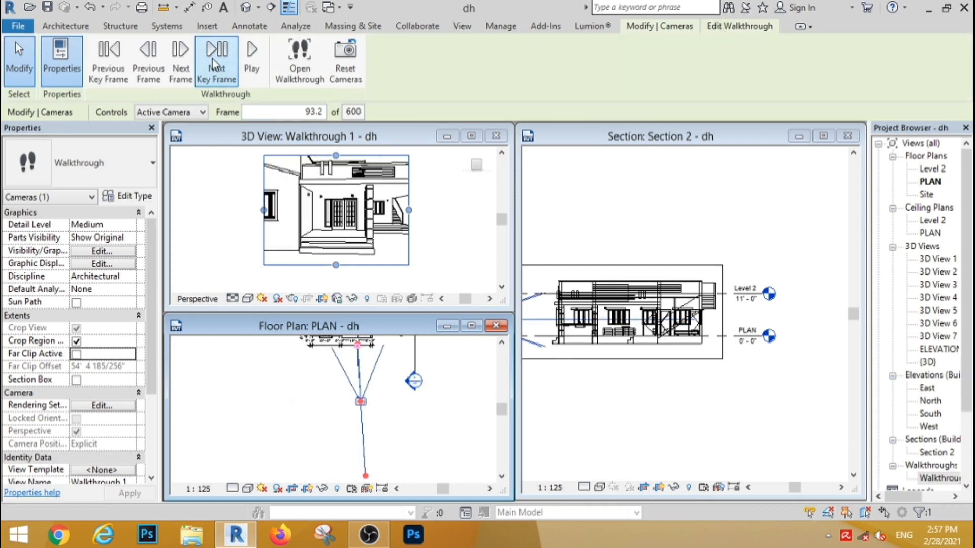
pyautogui.click(213, 59)
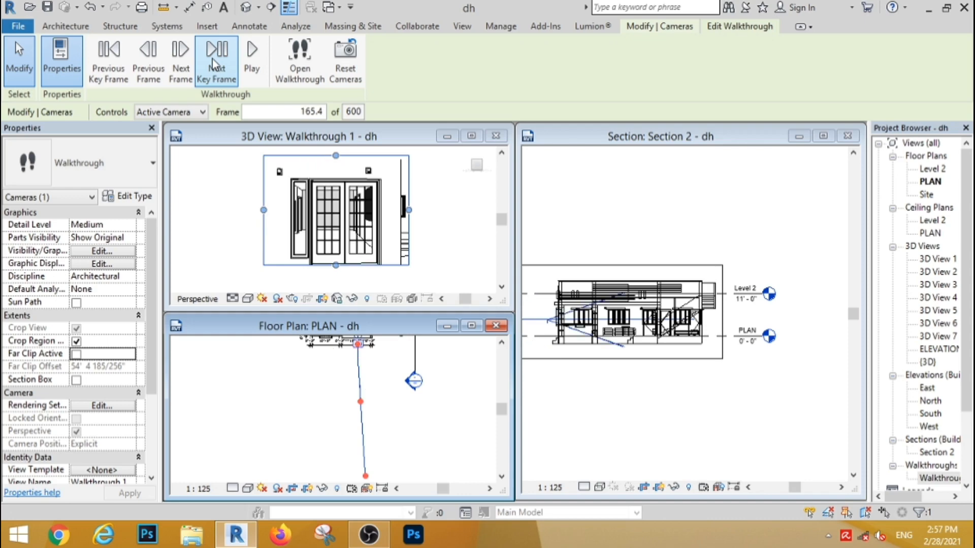
pyautogui.click(212, 59)
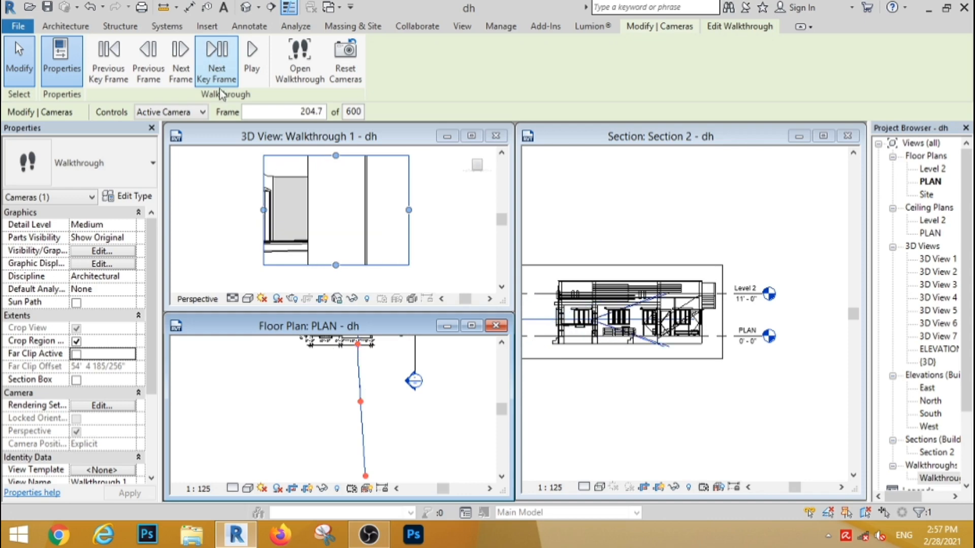
# Quit walkthrough editing and shift the frame 204.7 camera target slightly toward the hall side in the floor plan
pyautogui.click(397, 440)
pyautogui.click(521, 267)
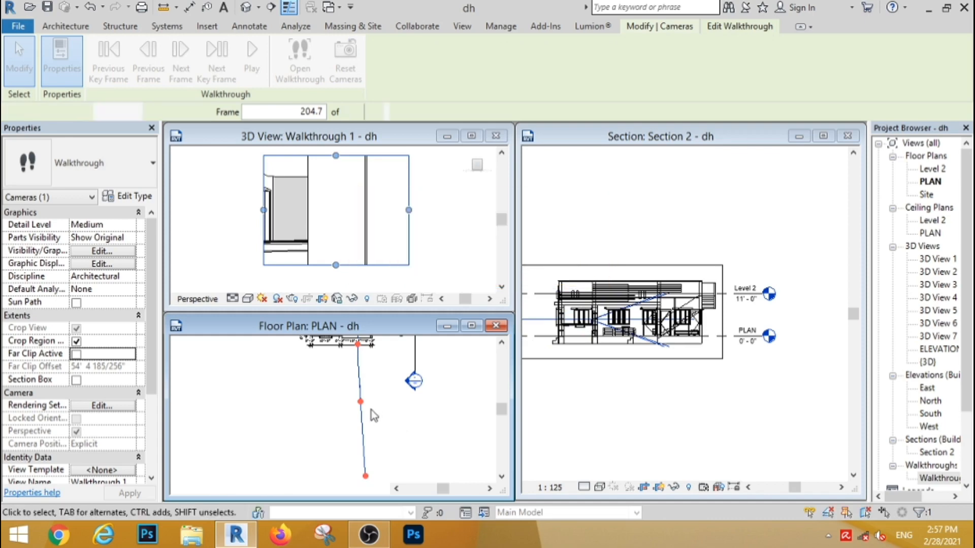
pyautogui.scroll(-4, 233, 361)
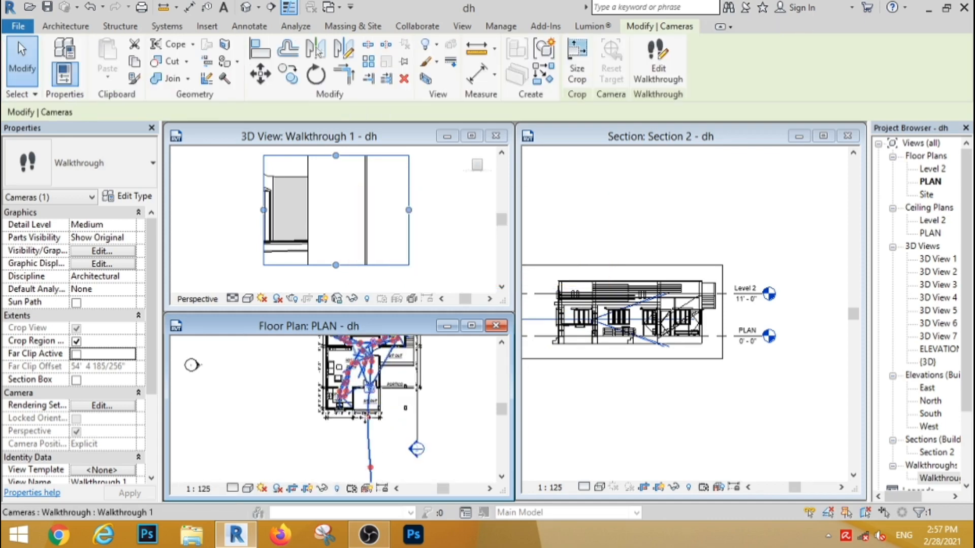
pyautogui.scroll(4, 356, 371)
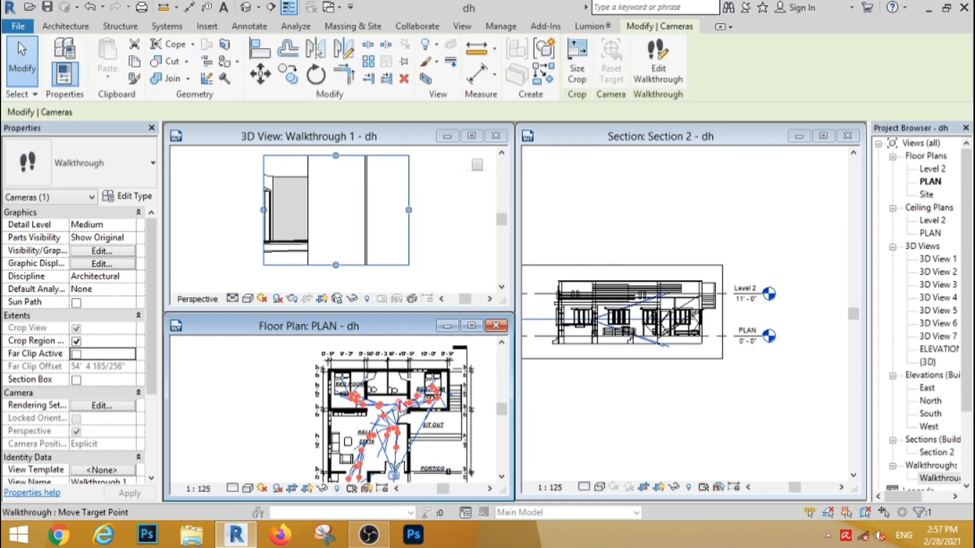
pyautogui.moveTo(398, 401); pyautogui.dragTo(391, 402)
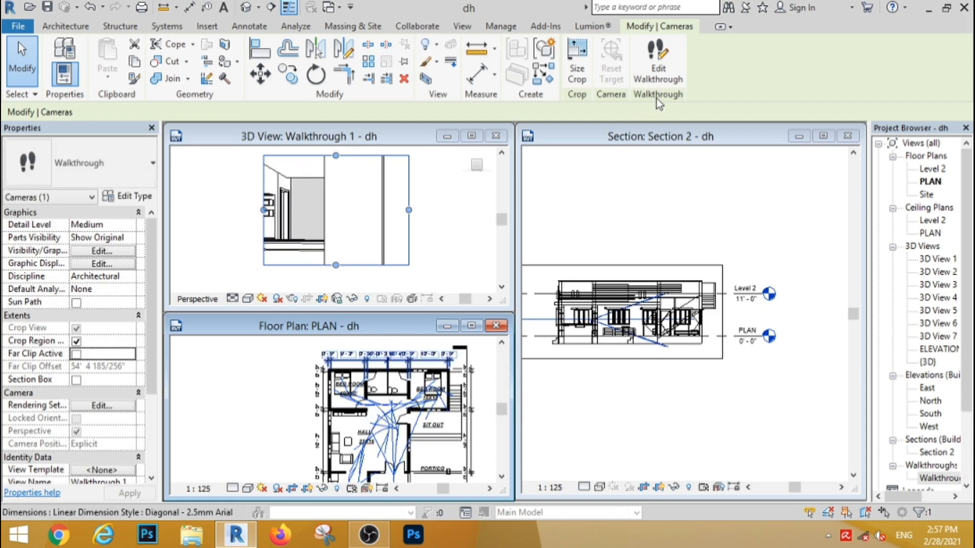
# Resume editing the walkthrough and advance the camera three key frames to frame 248.7
pyautogui.click(658, 76)
pyautogui.click(210, 53)
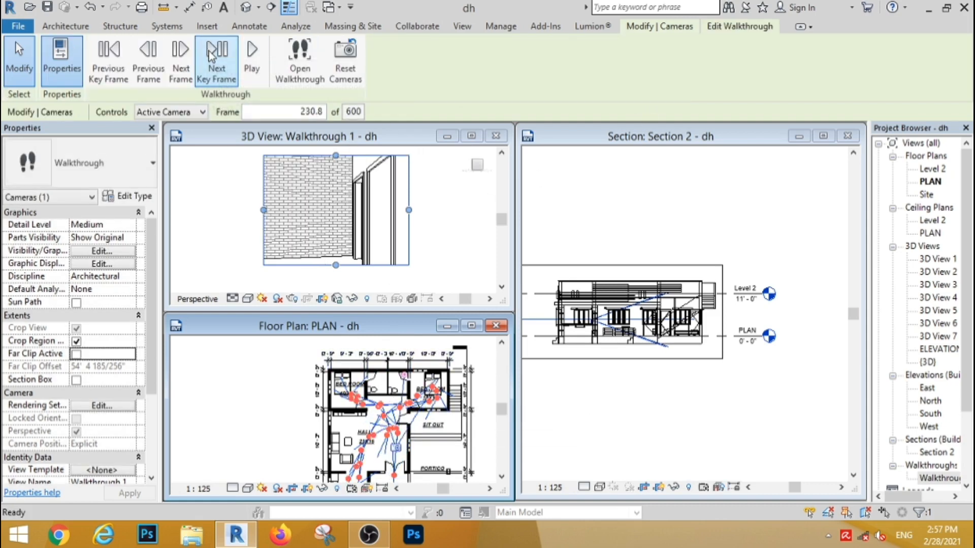
pyautogui.click(210, 53)
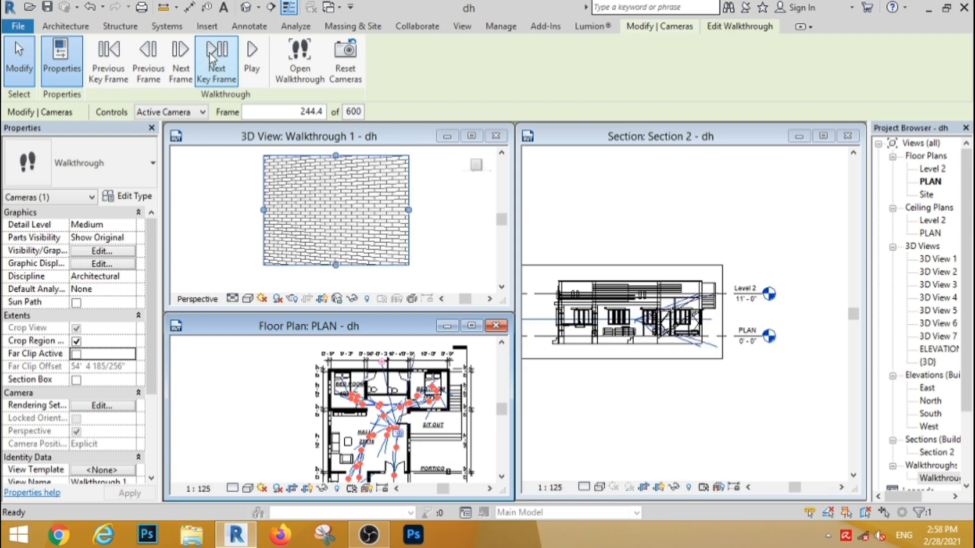
pyautogui.click(209, 53)
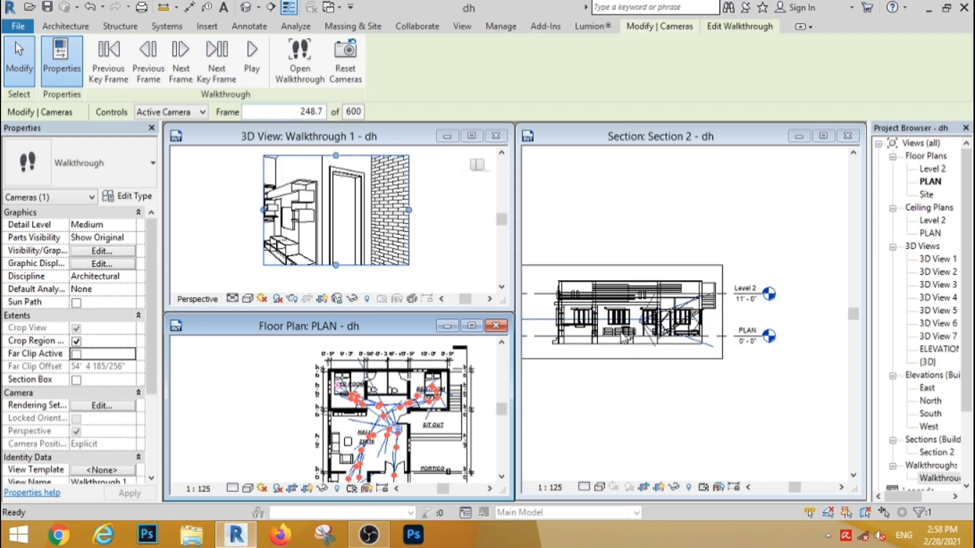
# Lower the camera's target point slightly in Section 2 at frame 248.7
pyautogui.click(638, 416)
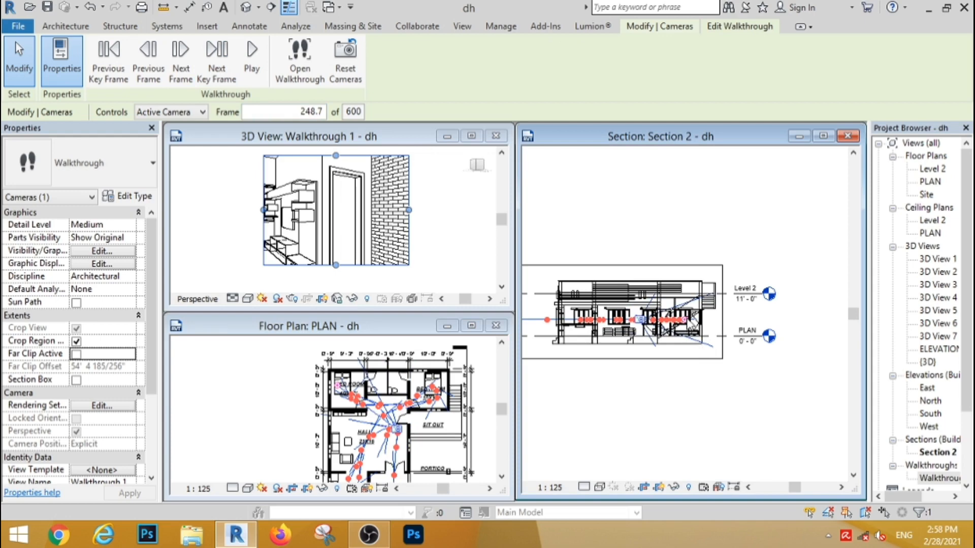
pyautogui.scroll(5, 685, 329)
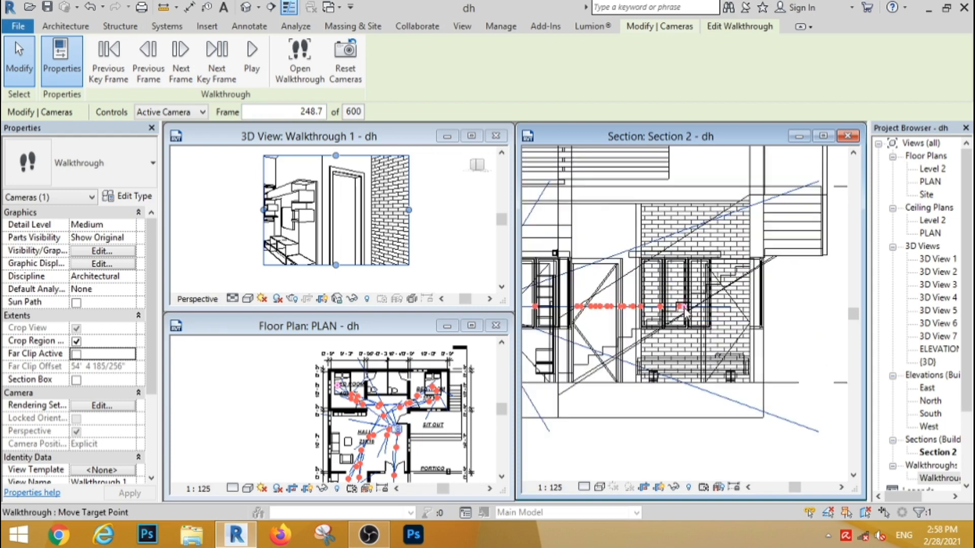
pyautogui.moveTo(685, 320); pyautogui.dragTo(685, 324)
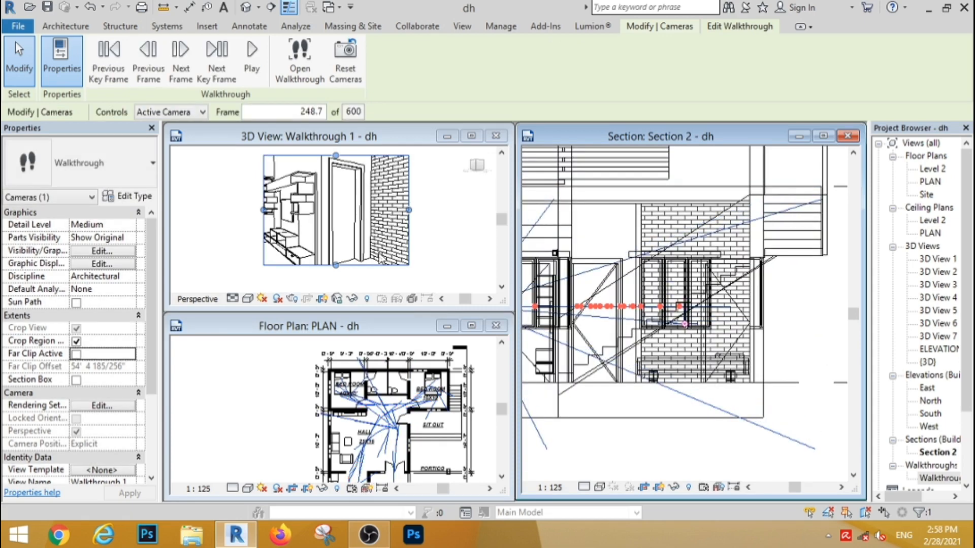
# Advance the walkthrough to frame 288.8 and shift the camera's target point slightly near the kitchen in the floor plan
pyautogui.click(227, 68)
pyautogui.click(227, 68)
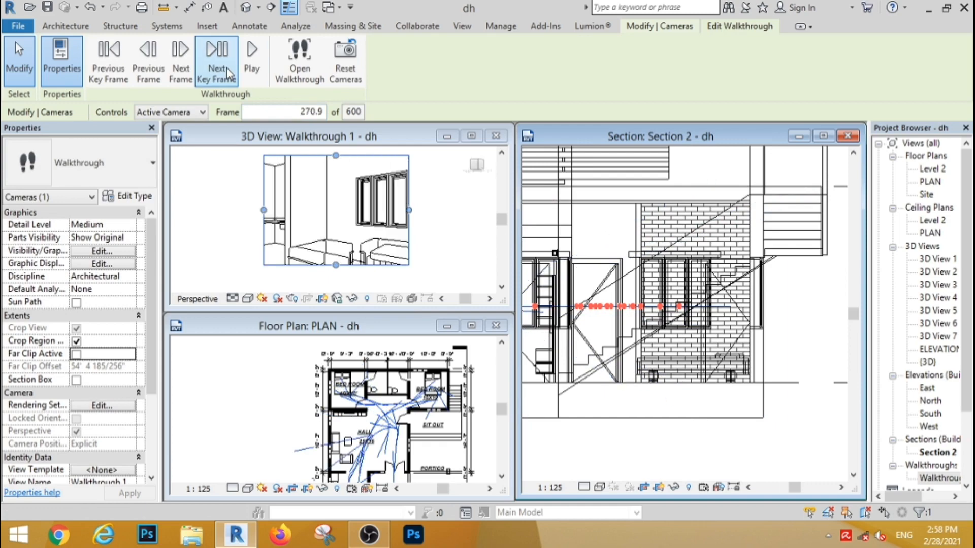
pyautogui.click(226, 68)
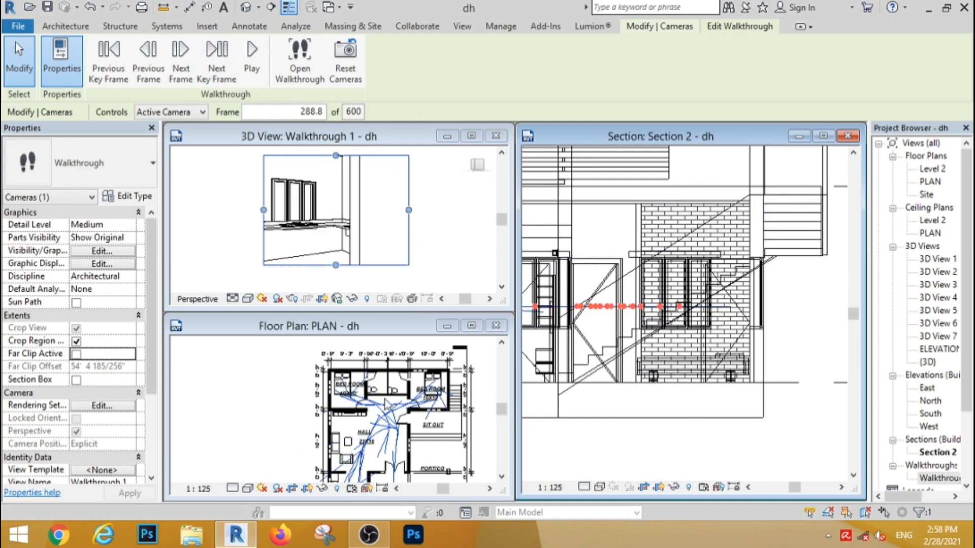
pyautogui.click(290, 400)
pyautogui.scroll(3, 351, 417)
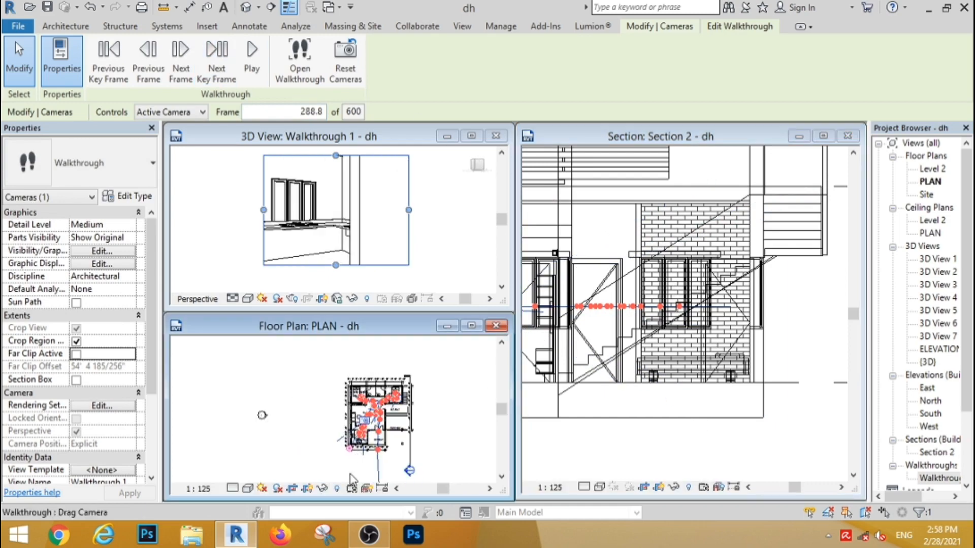
pyautogui.moveTo(349, 410); pyautogui.dragTo(355, 420)
# Lower the camera's target point slightly in Section 2 at frame 288.8
pyautogui.click(638, 457)
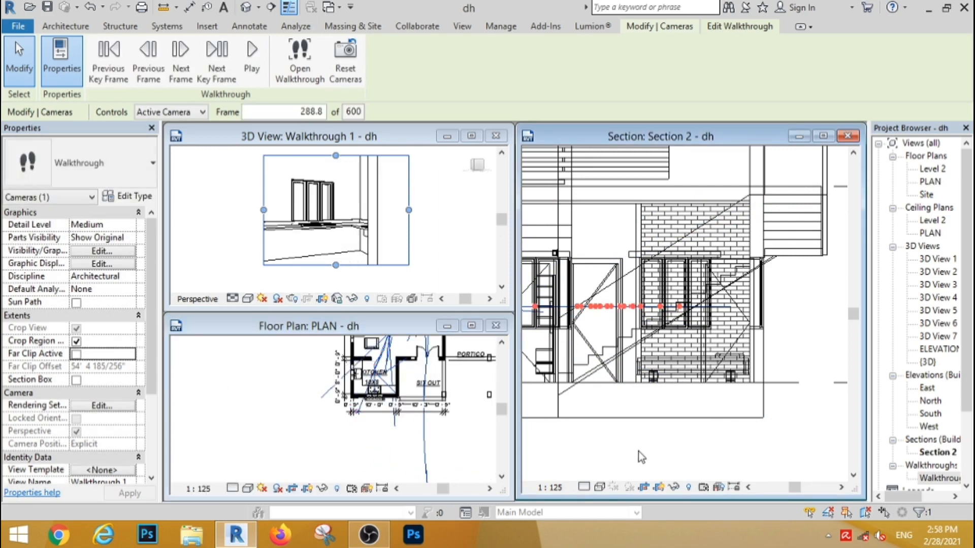
pyautogui.scroll(-5, 655, 355)
pyautogui.scroll(4, 609, 322)
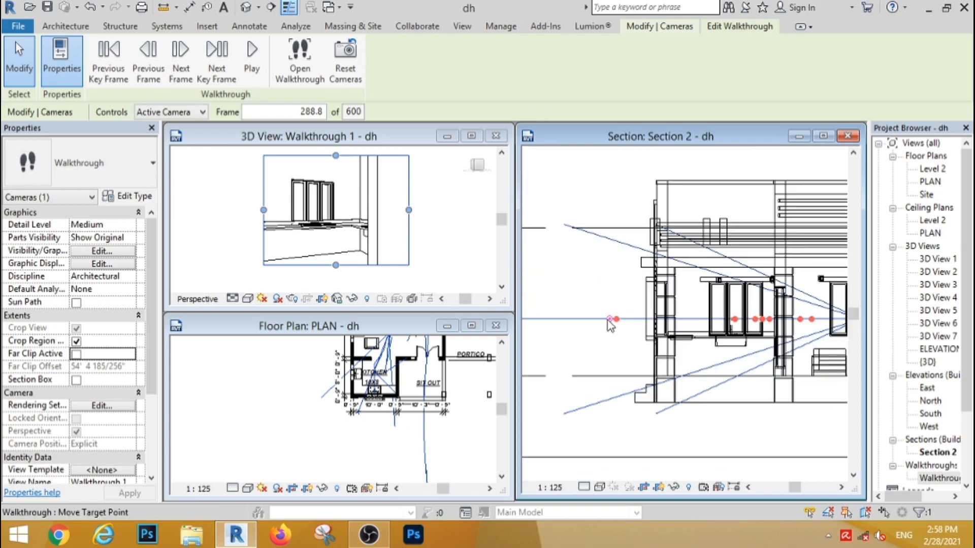
pyautogui.moveTo(610, 319); pyautogui.dragTo(613, 327)
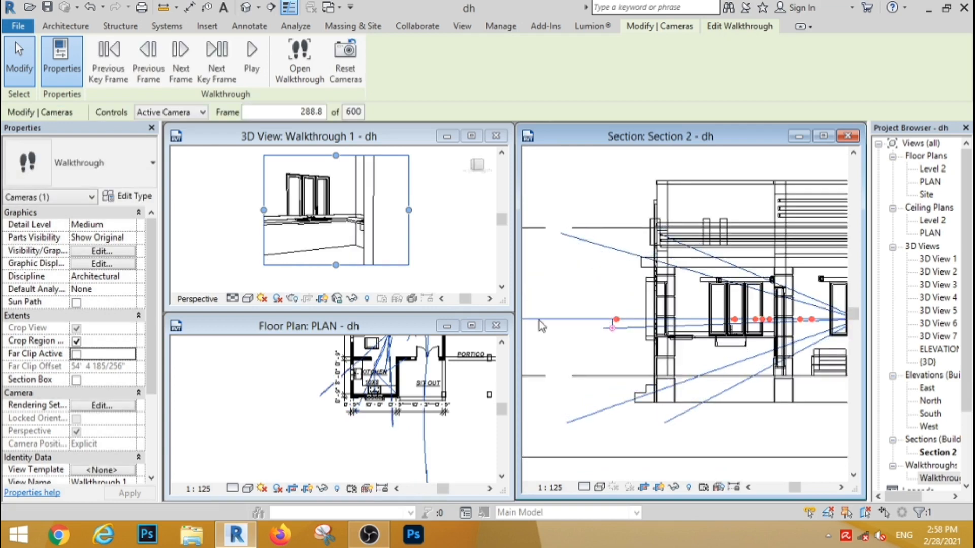
# Advance the walkthrough camera through the kitchen key frames to frame 347.3
pyautogui.click(226, 63)
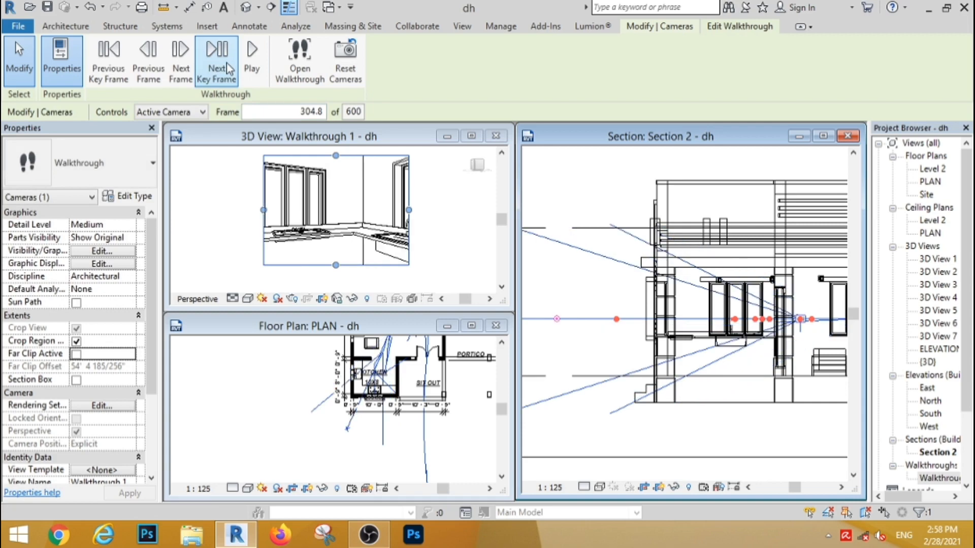
pyautogui.click(227, 63)
pyautogui.click(227, 63)
pyautogui.click(226, 63)
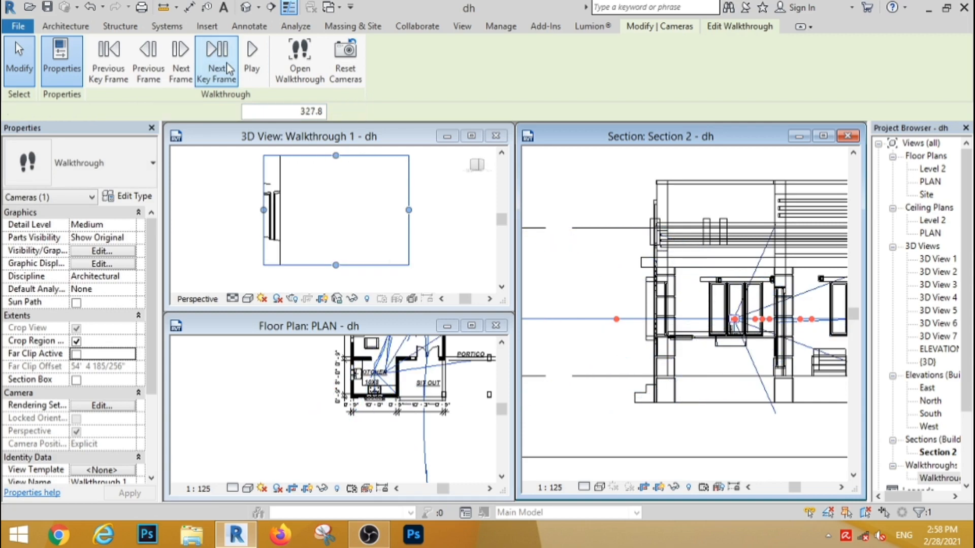
pyautogui.click(226, 63)
pyautogui.click(226, 63)
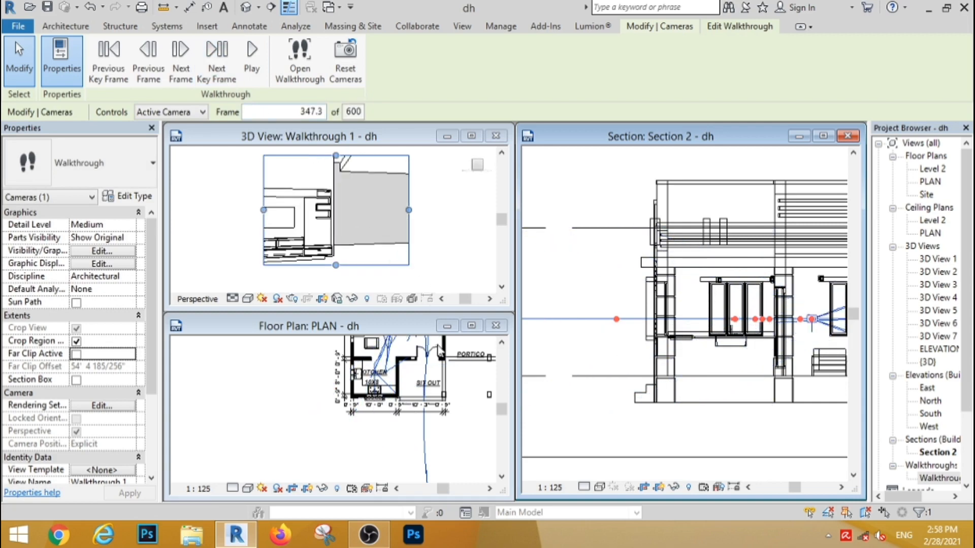
# Move the frame 347.3 camera target in the floor plan to the wall between the two toilets and quit walkthrough editing
pyautogui.click(289, 396)
pyautogui.scroll(-5, 289, 396)
pyautogui.scroll(6, 299, 363)
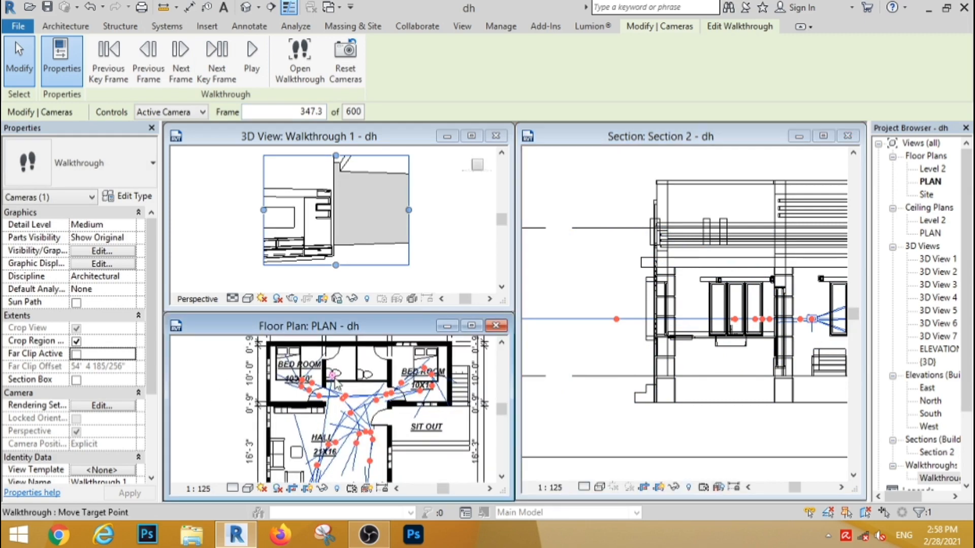
pyautogui.moveTo(334, 375); pyautogui.dragTo(354, 398)
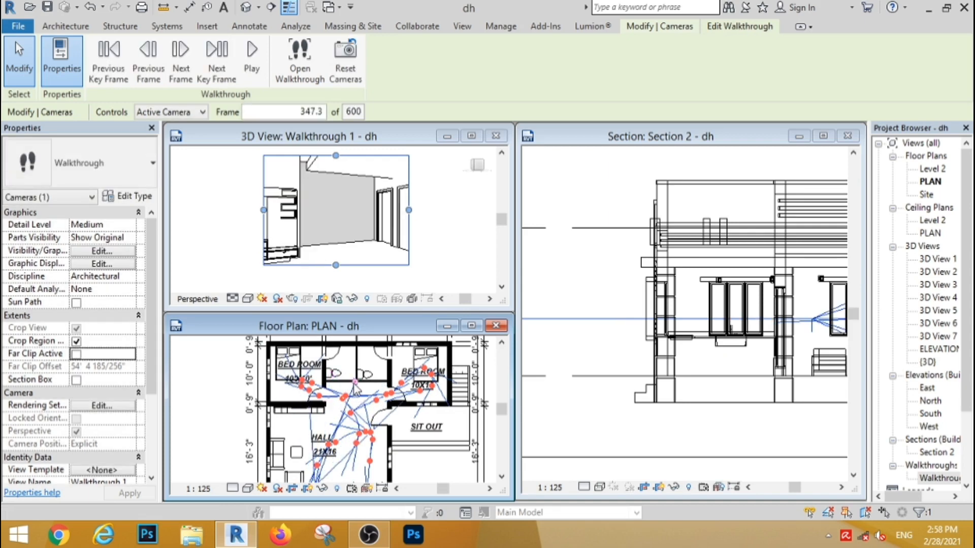
pyautogui.click(388, 380)
pyautogui.click(513, 269)
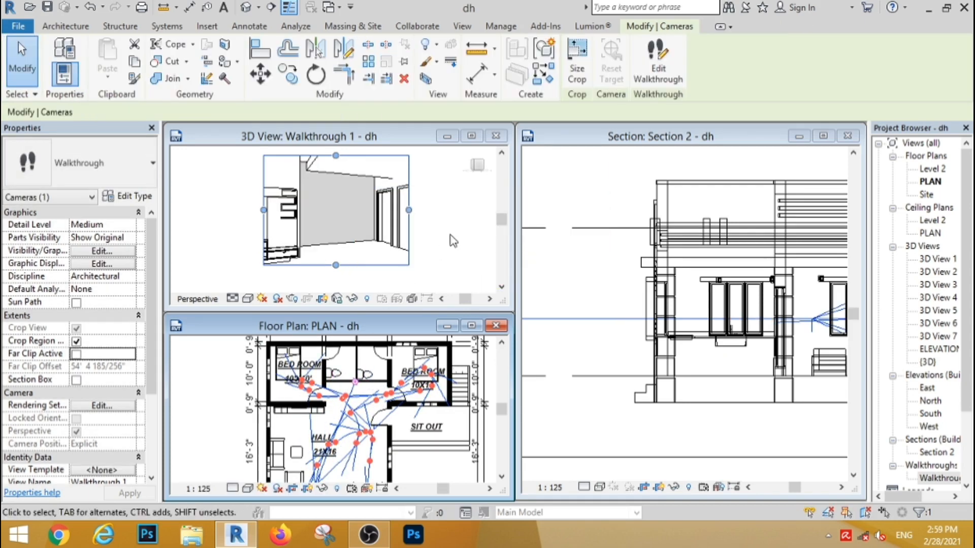
# Resume editing the walkthrough and advance the camera through the key frames to frame 424.9
pyautogui.click(658, 66)
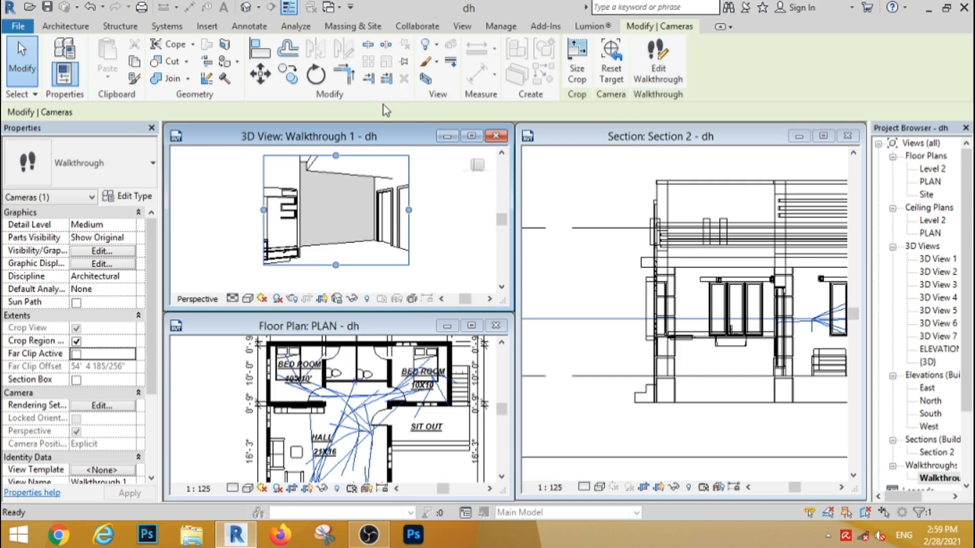
pyautogui.click(224, 69)
pyautogui.click(224, 69)
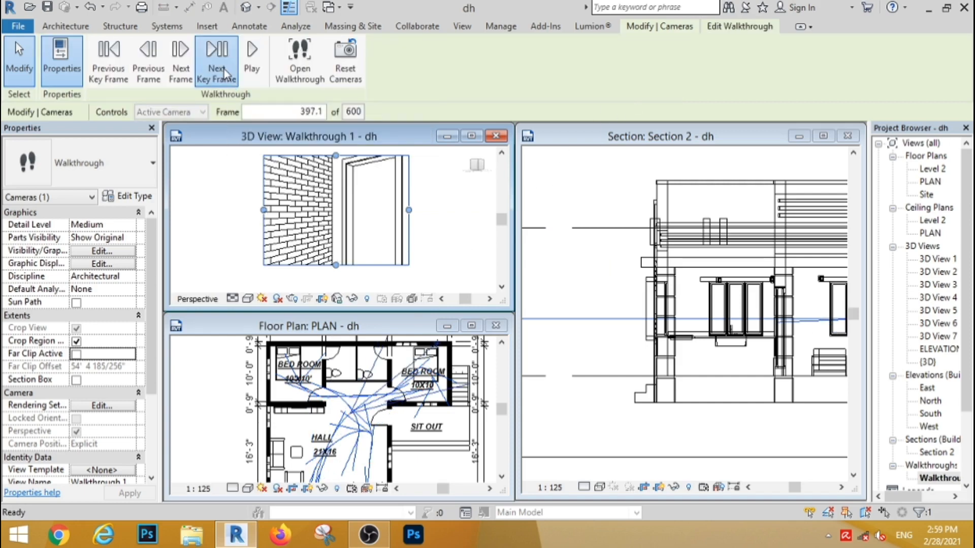
pyautogui.click(224, 69)
pyautogui.click(224, 69)
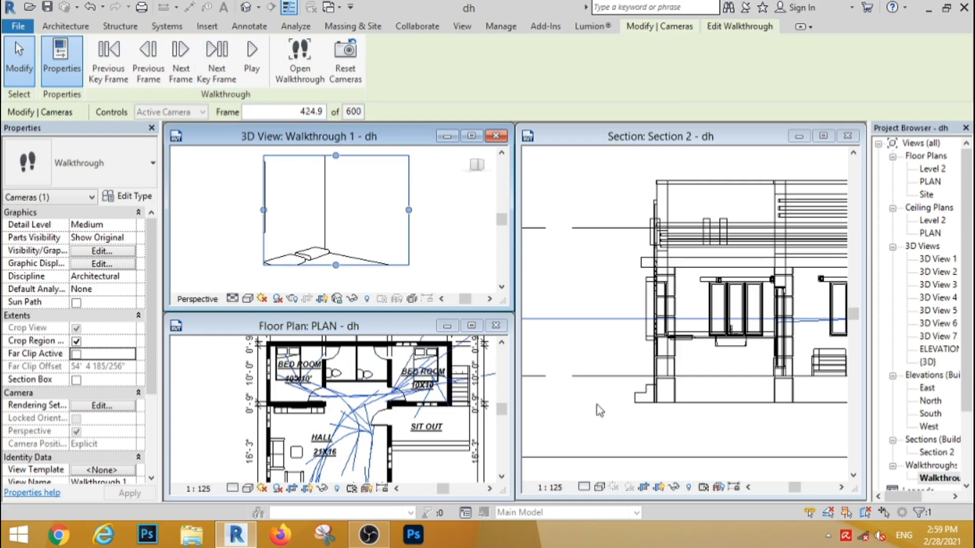
# Lower the camera's target point in Section 2 at frame 424.9 to tilt the view down toward the bed
pyautogui.click(558, 334)
pyautogui.scroll(-5, 559, 334)
pyautogui.scroll(2, 728, 327)
pyautogui.scroll(3, 591, 351)
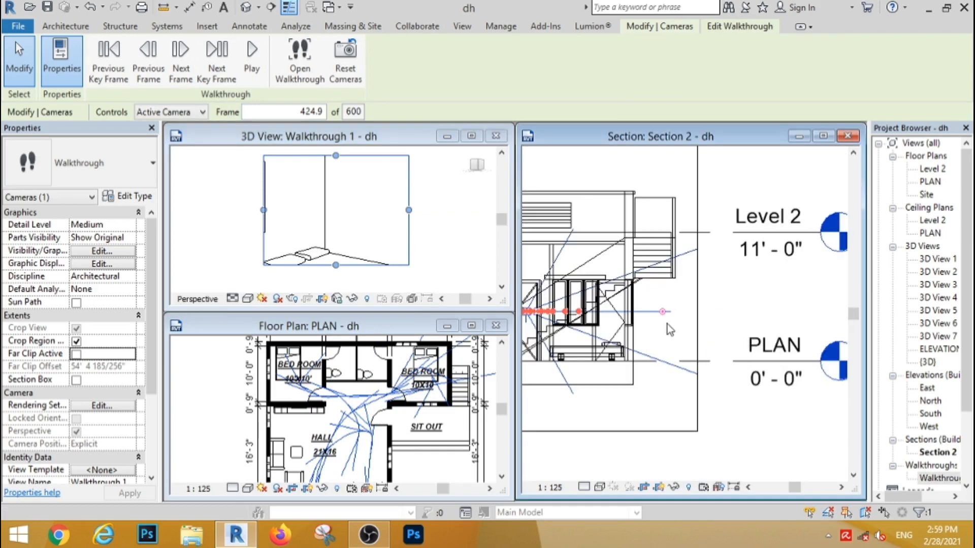
pyautogui.moveTo(662, 312); pyautogui.dragTo(661, 335)
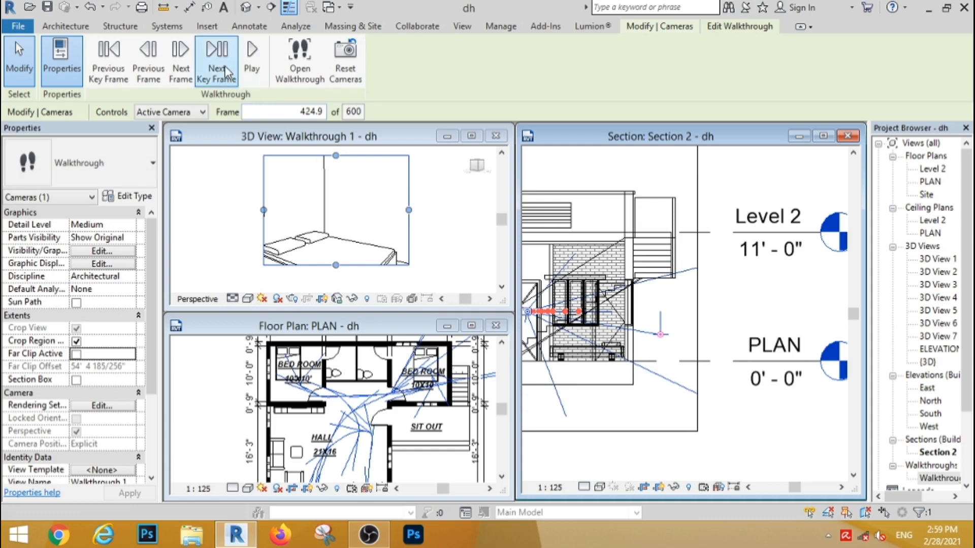
# Advance the walkthrough camera through the bedroom key frames to frame 460.7 and quit walkthrough editing
pyautogui.click(216, 58)
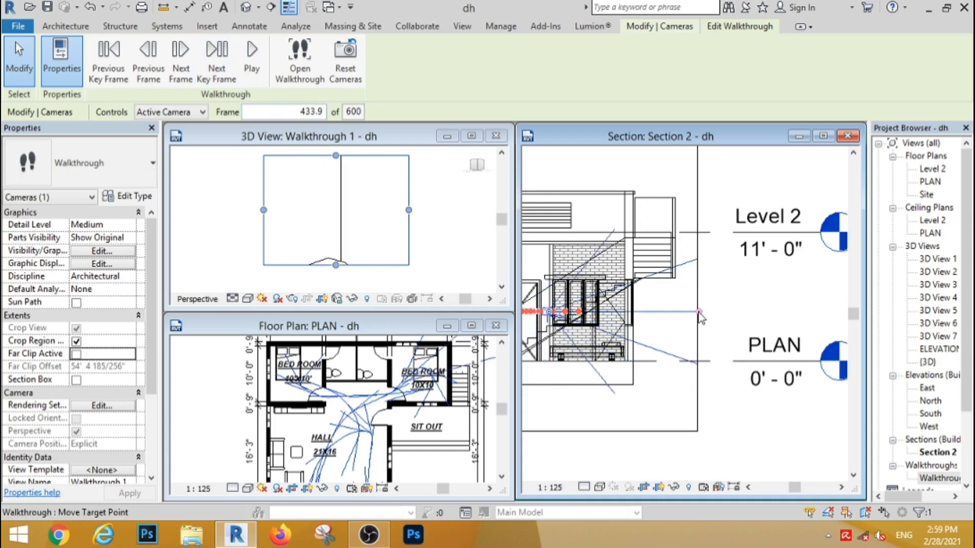
pyautogui.click(217, 60)
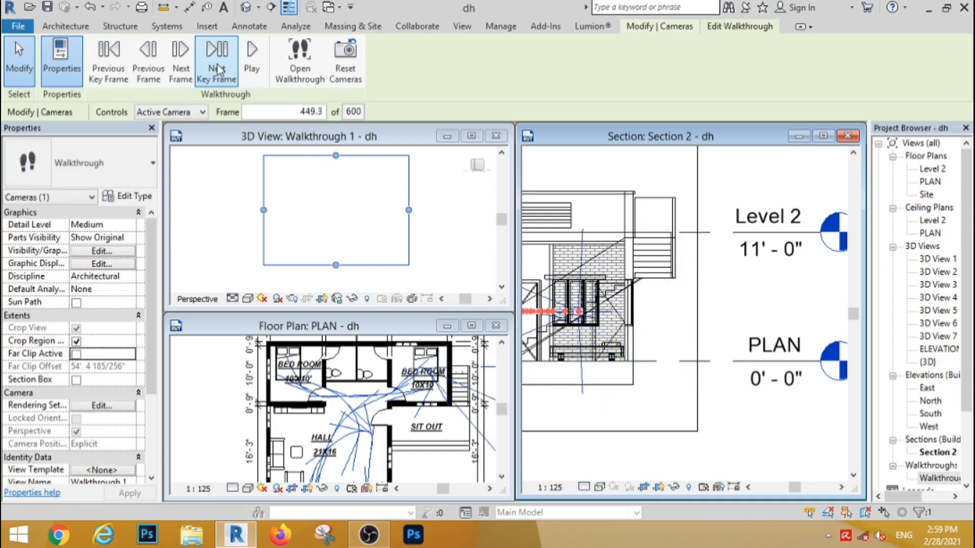
pyautogui.click(218, 68)
pyautogui.click(218, 69)
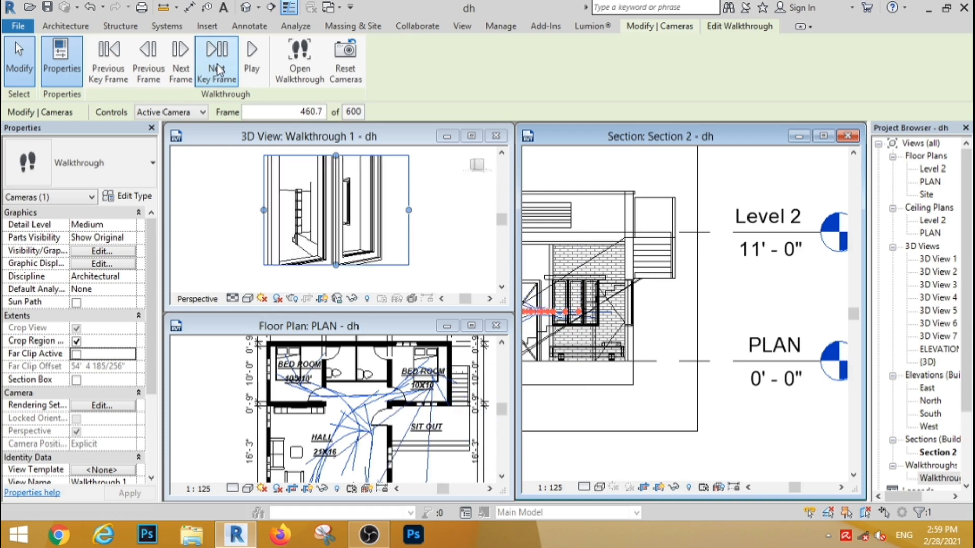
pyautogui.click(569, 282)
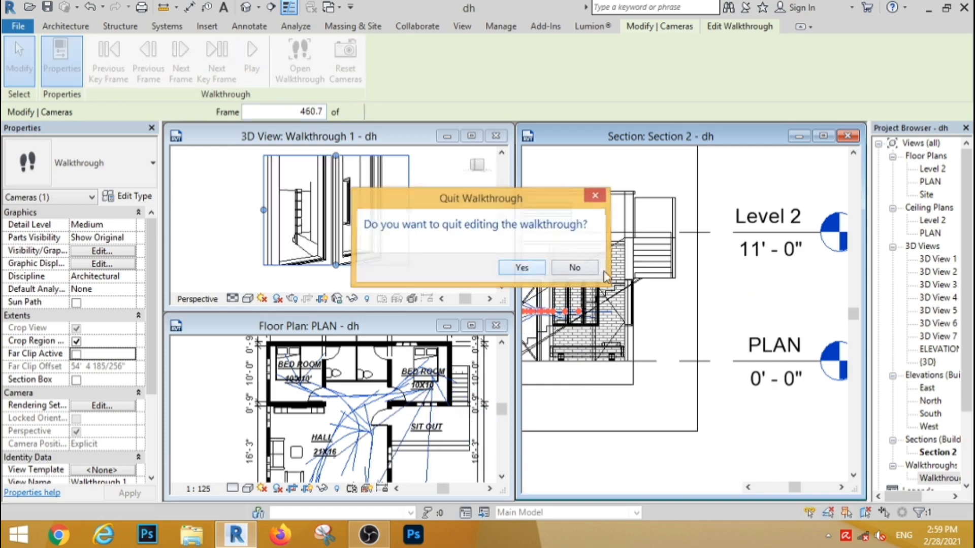
pyautogui.click(534, 268)
pyautogui.scroll(2, 777, 294)
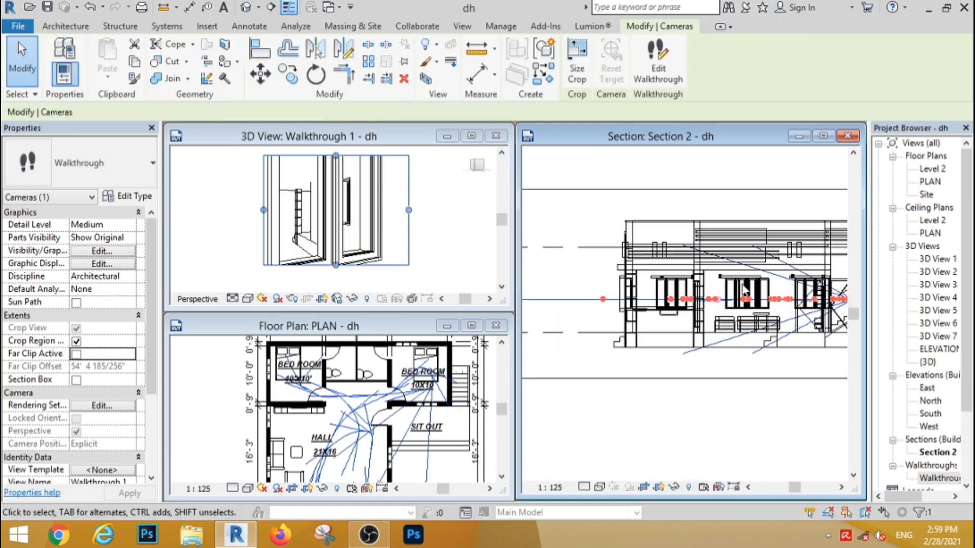
# Resume editing the walkthrough, advance the camera through the key frames to frame 530.3 and quit editing
pyautogui.click(658, 61)
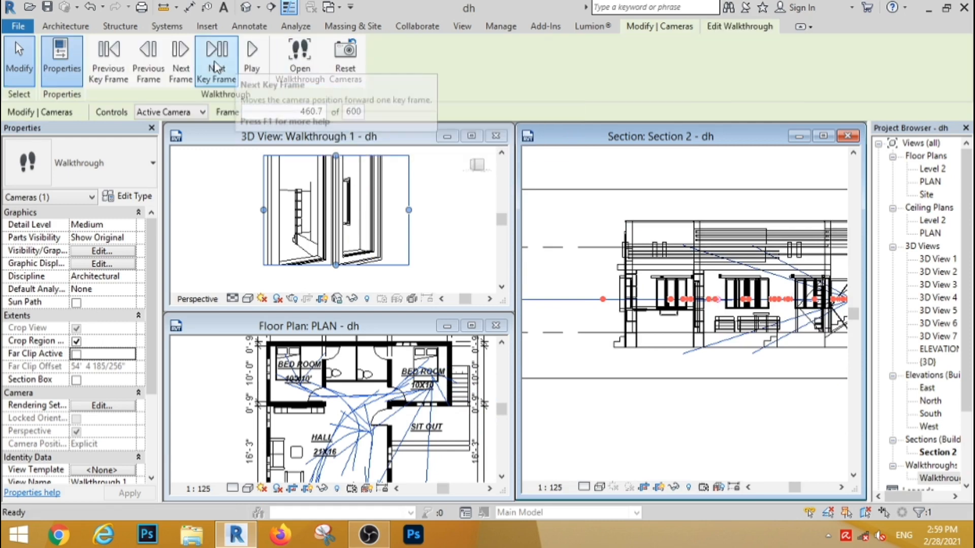
pyautogui.click(216, 66)
pyautogui.click(216, 66)
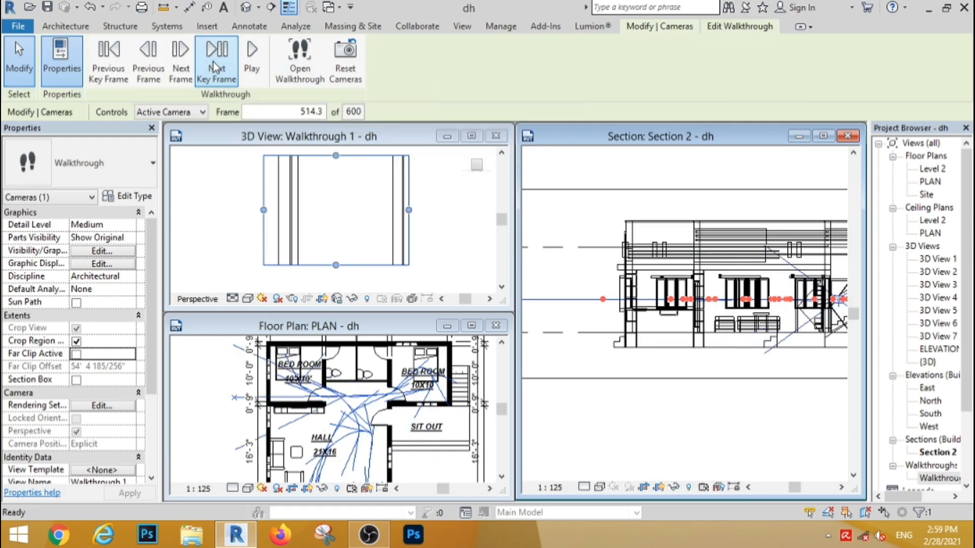
pyautogui.click(216, 66)
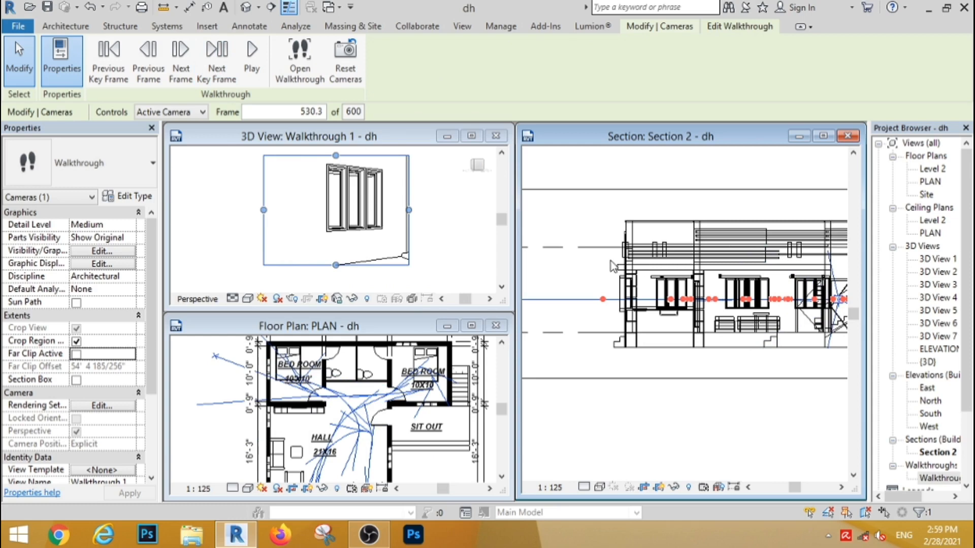
pyautogui.click(707, 407)
pyautogui.click(534, 263)
# Lower the camera's target point in Section 2 at frame 530.3 to tilt the view slightly down
pyautogui.scroll(-5, 569, 299)
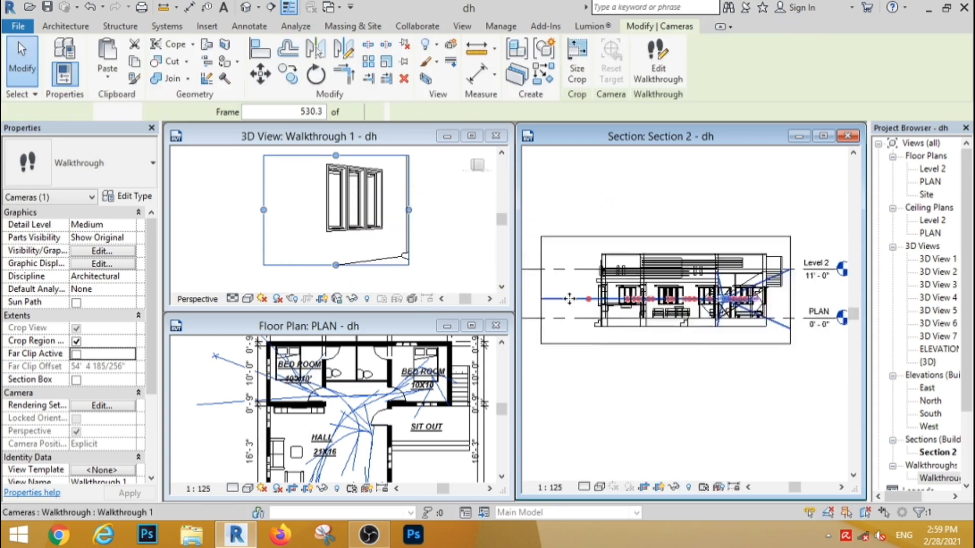
pyautogui.scroll(8, 690, 304)
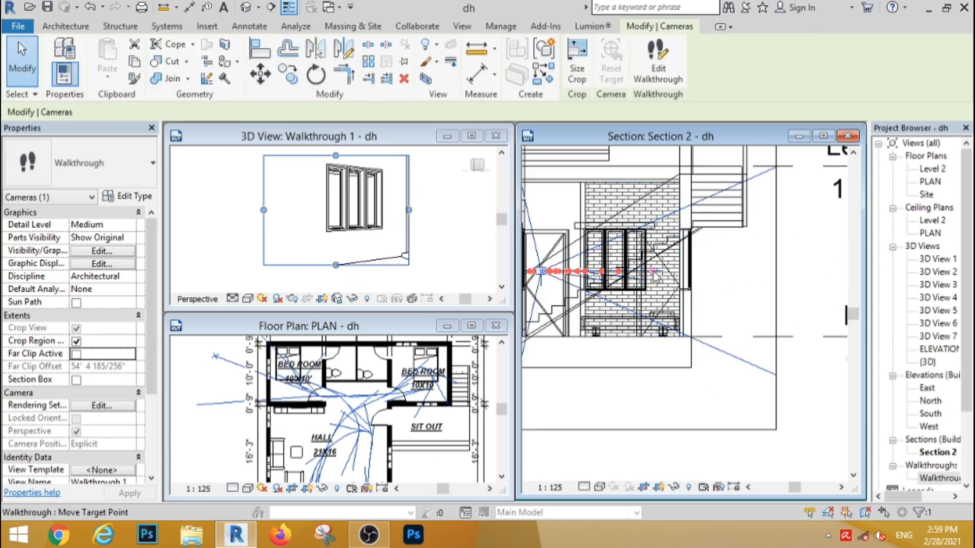
pyautogui.moveTo(652, 271); pyautogui.dragTo(651, 288)
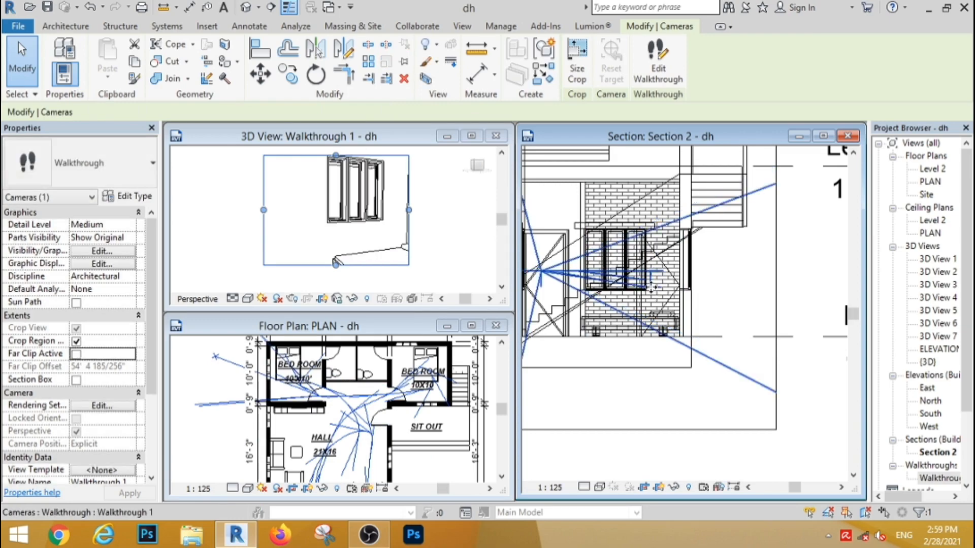
pyautogui.click(220, 433)
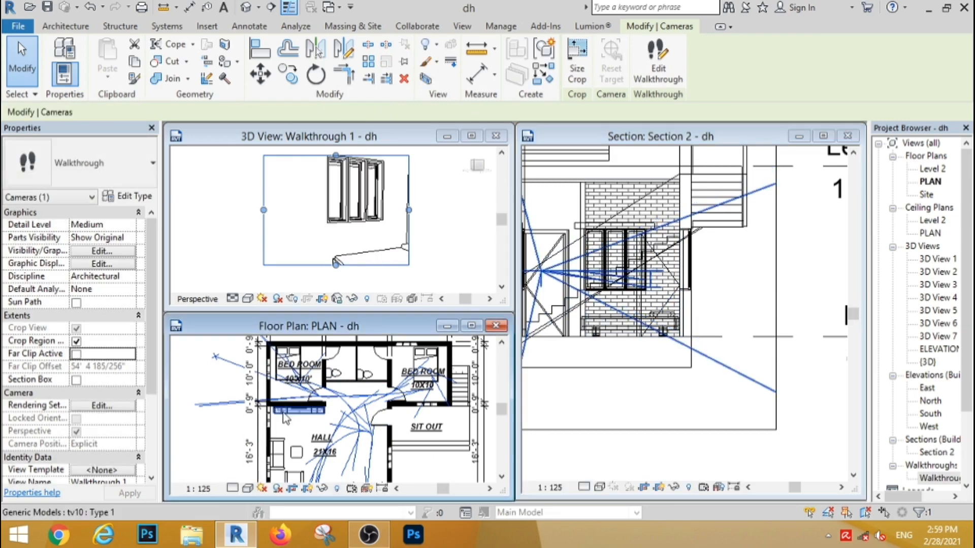
pyautogui.scroll(-5, 320, 410)
pyautogui.scroll(4, 314, 403)
pyautogui.click(324, 398)
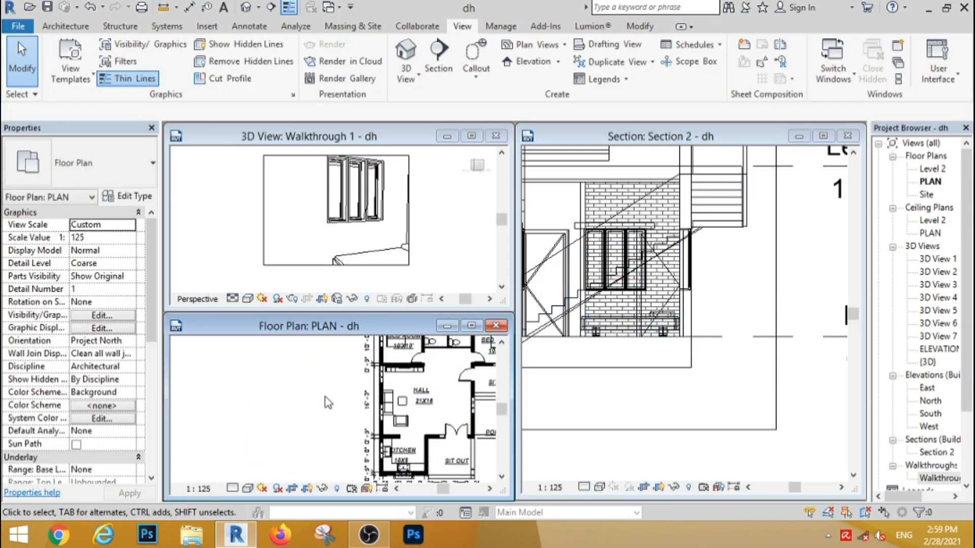
pyautogui.scroll(-3, 327, 403)
pyautogui.scroll(3, 339, 353)
# Select the camera in the Walkthrough 1 view, resume walkthrough editing and advance to the last key frame, 600
pyautogui.click(299, 265)
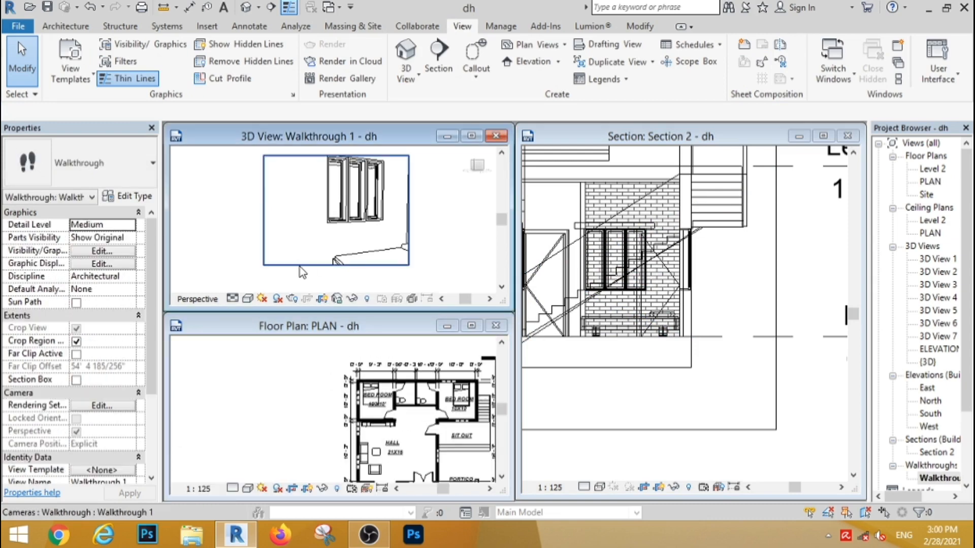
pyautogui.click(305, 266)
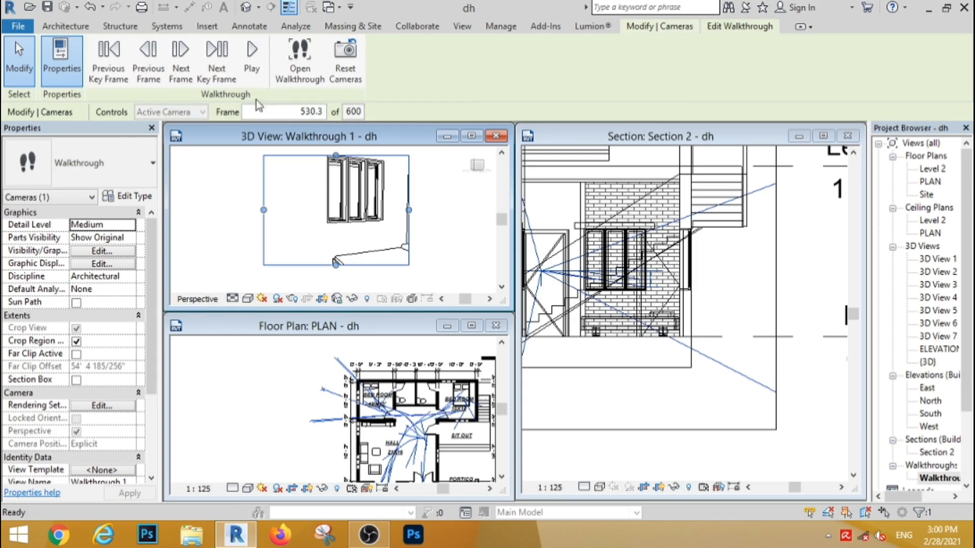
pyautogui.click(220, 71)
pyautogui.click(220, 71)
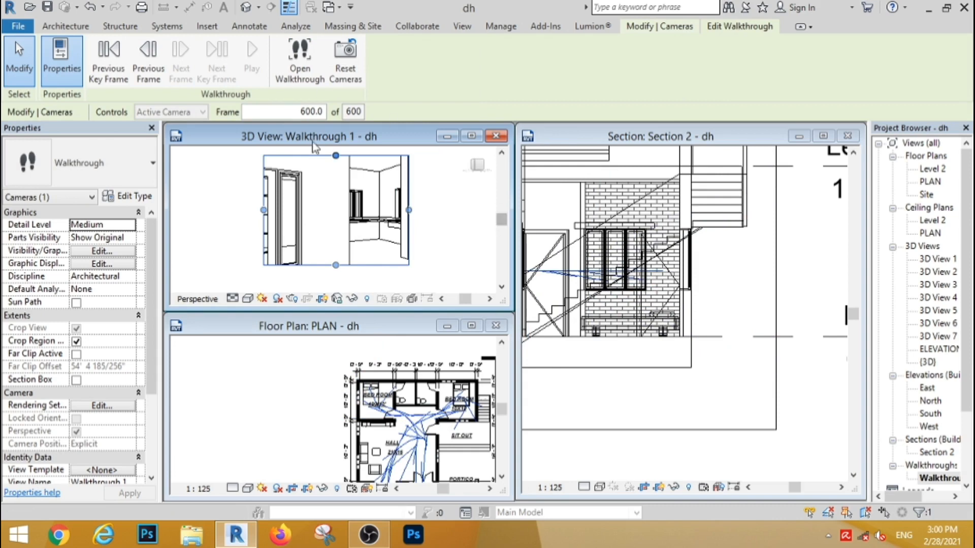
# Maximize the Walkthrough 1 view and quit walkthrough editing
pyautogui.click(473, 137)
pyautogui.press('Escape')
pyautogui.click(511, 264)
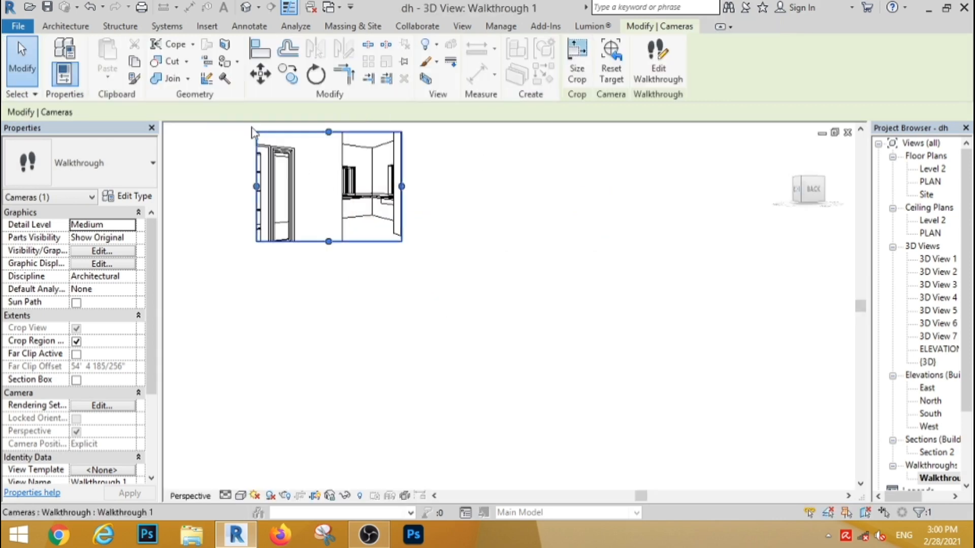
# Resume editing the walkthrough, set the current frame to 1 and quit editing
pyautogui.click(658, 58)
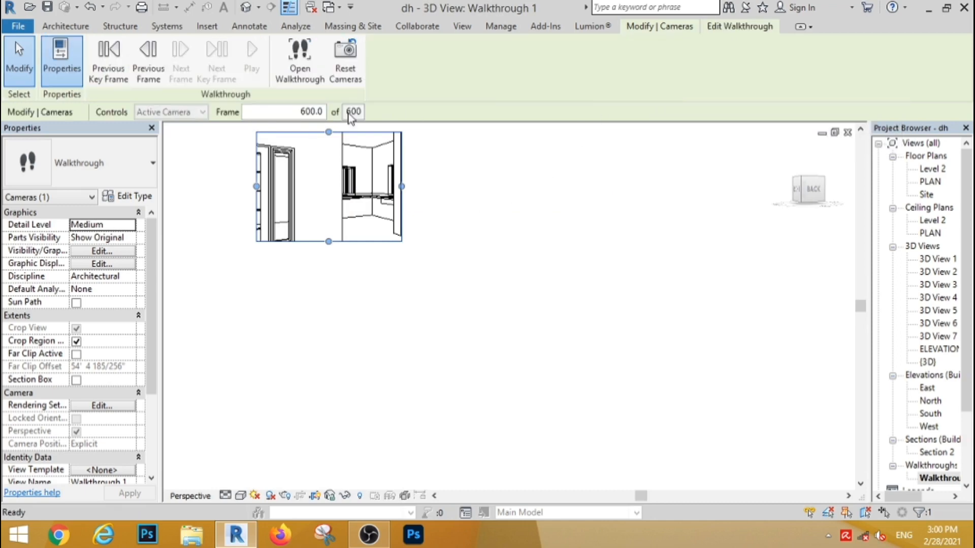
pyautogui.click(303, 113)
pyautogui.press('Return')
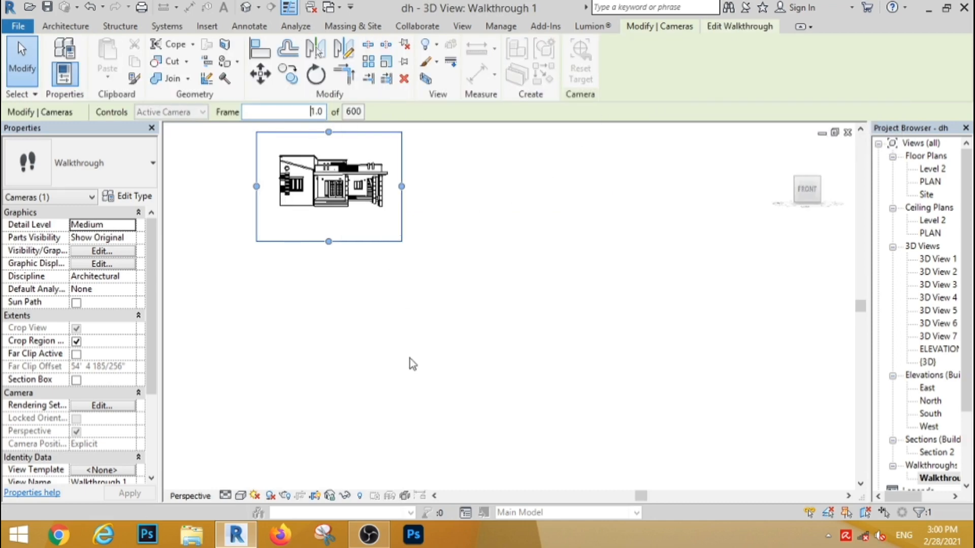
pyautogui.press('Escape')
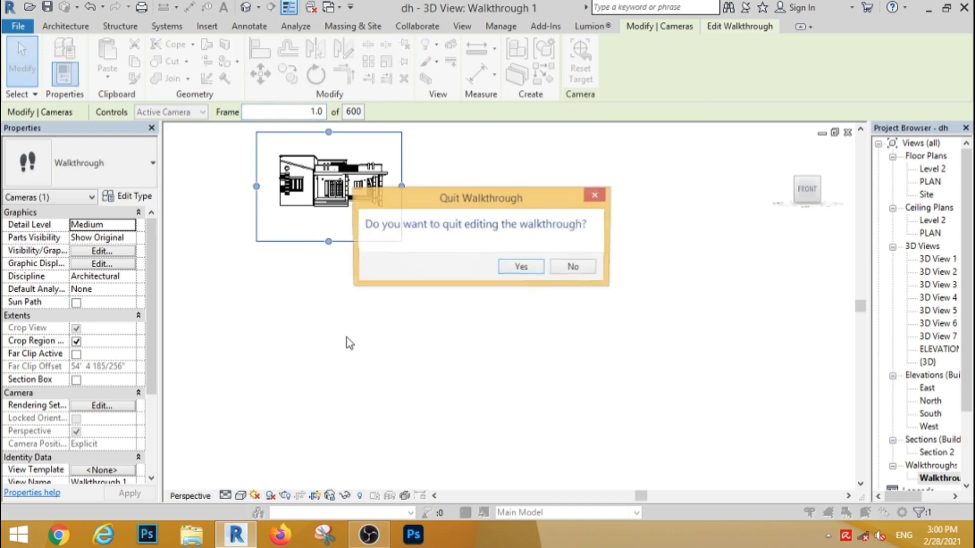
pyautogui.click(503, 266)
# Enlarge the house in the Walkthrough 1 view and play the whole walkthrough from frame 1
pyautogui.scroll(5, 279, 215)
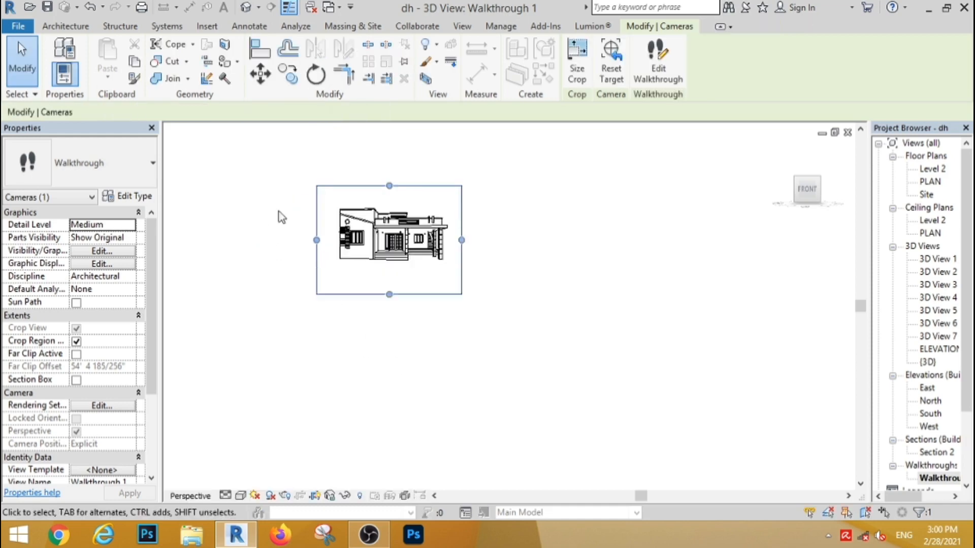
pyautogui.scroll(4, 481, 173)
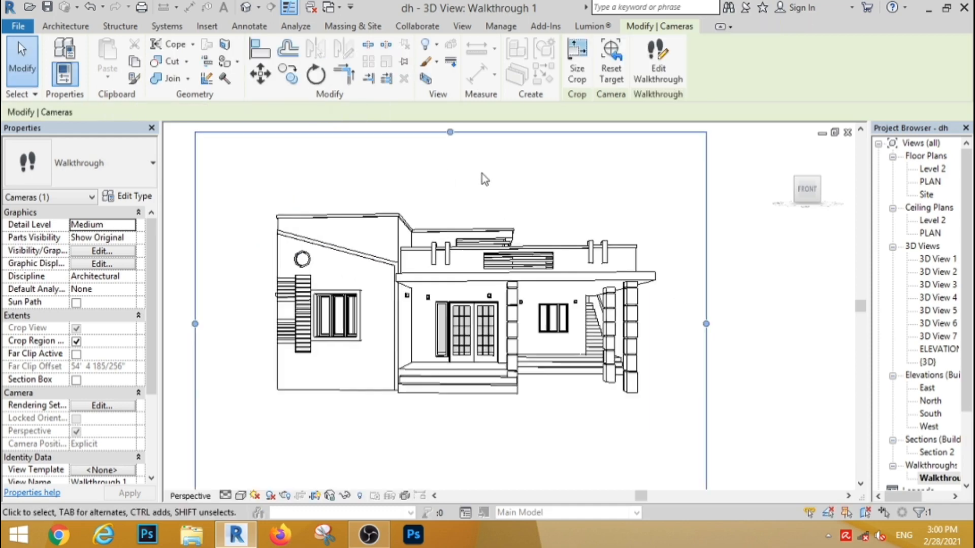
pyautogui.click(658, 64)
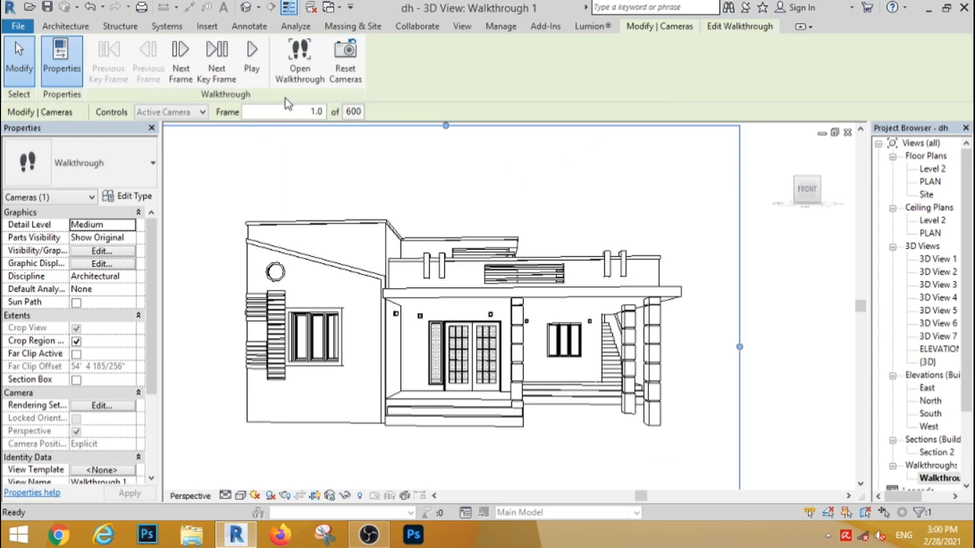
pyautogui.click(253, 73)
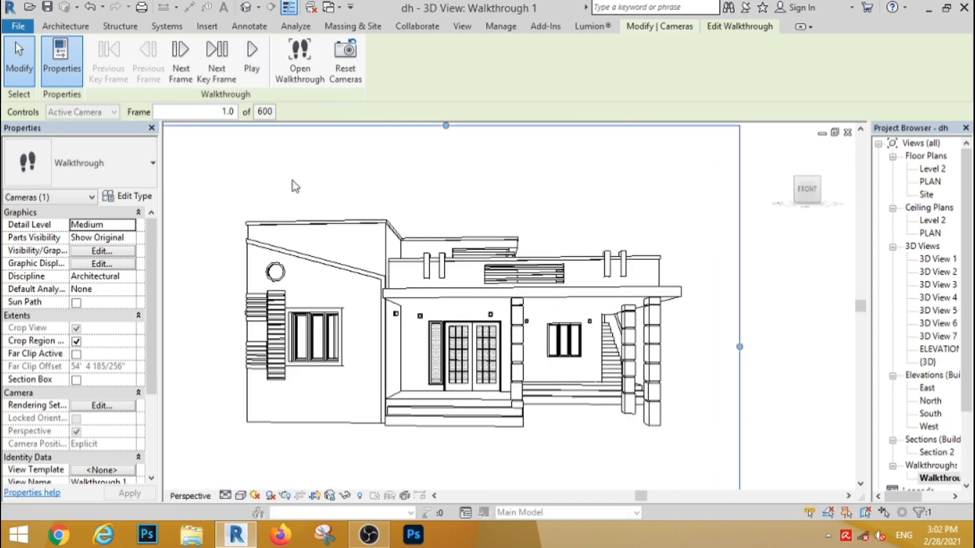
# Start exporting the walkthrough as an animation
pyautogui.click(21, 26)
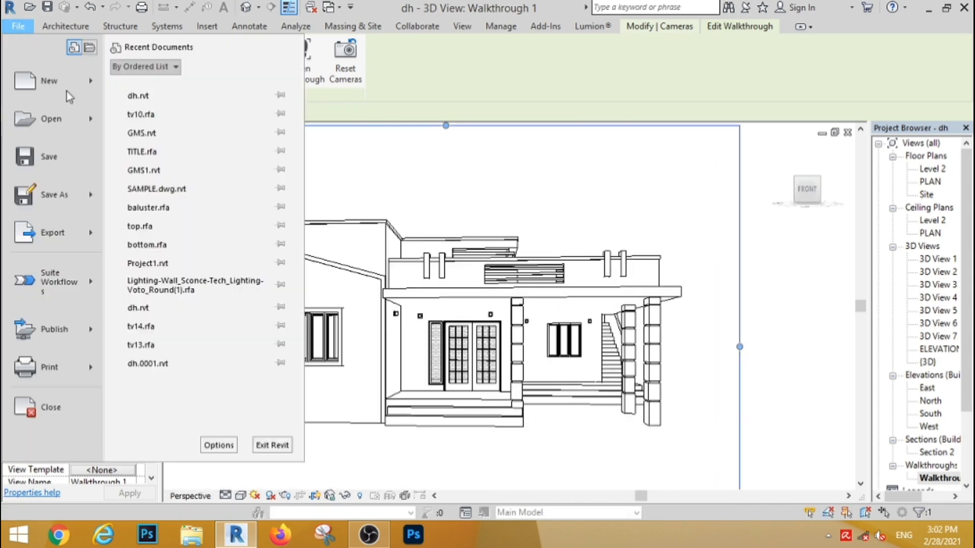
pyautogui.moveTo(91, 233)
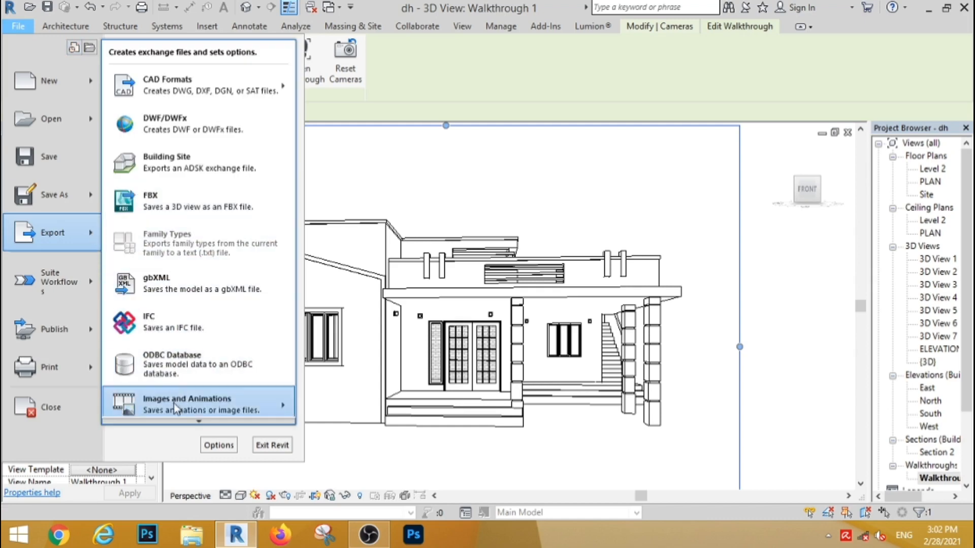
pyautogui.moveTo(189, 403)
pyautogui.click(324, 399)
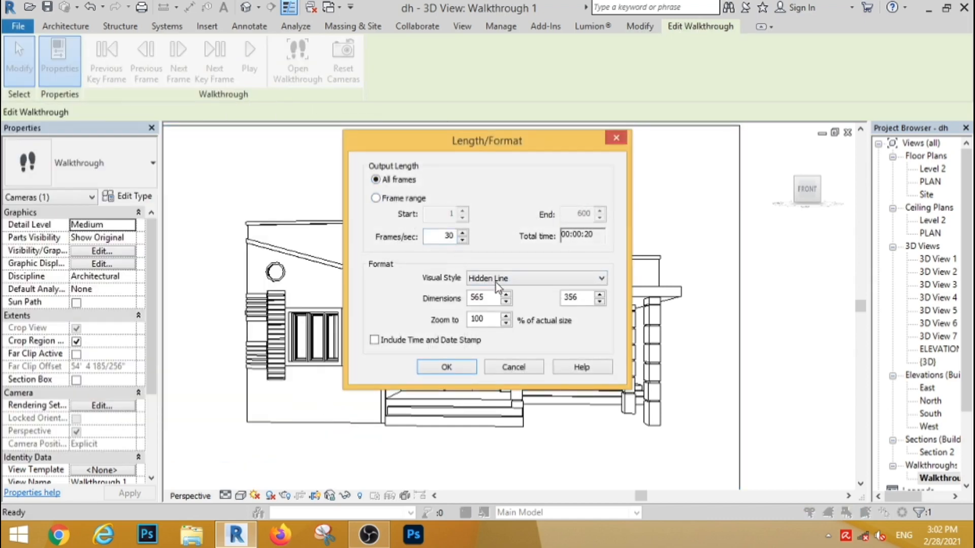
# Choose the Hidden Line visual style for the export and accept the length and format settings for all frames
pyautogui.click(534, 288)
pyautogui.click(487, 342)
pyautogui.click(521, 283)
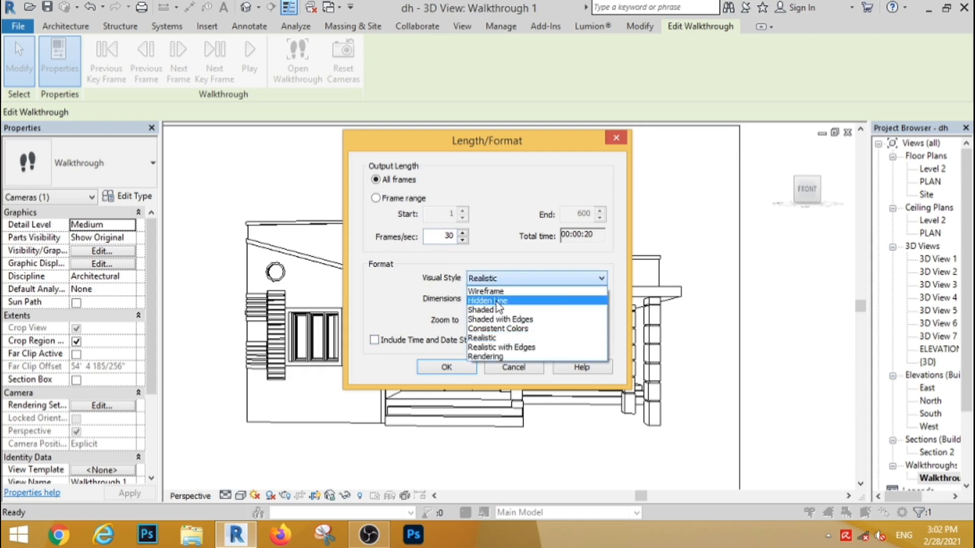
pyautogui.click(497, 301)
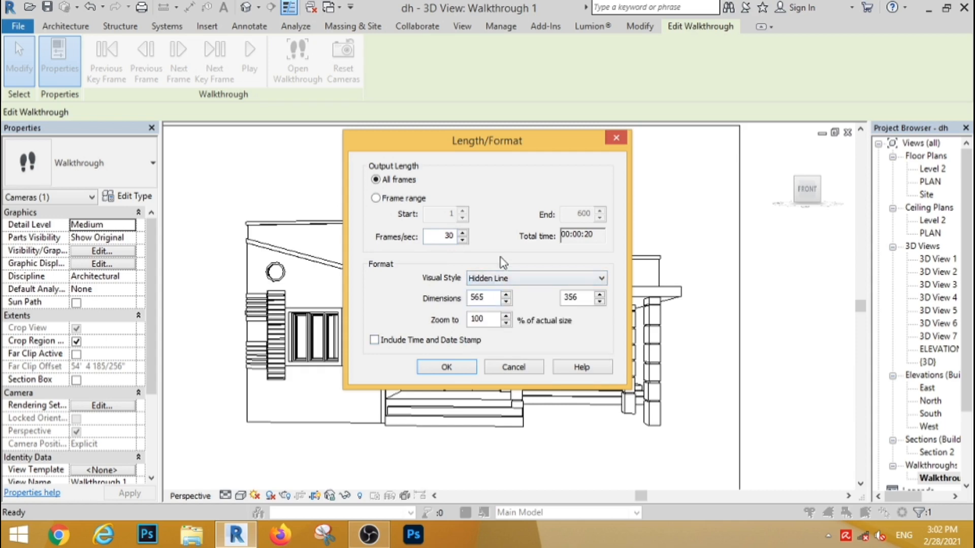
pyautogui.click(447, 369)
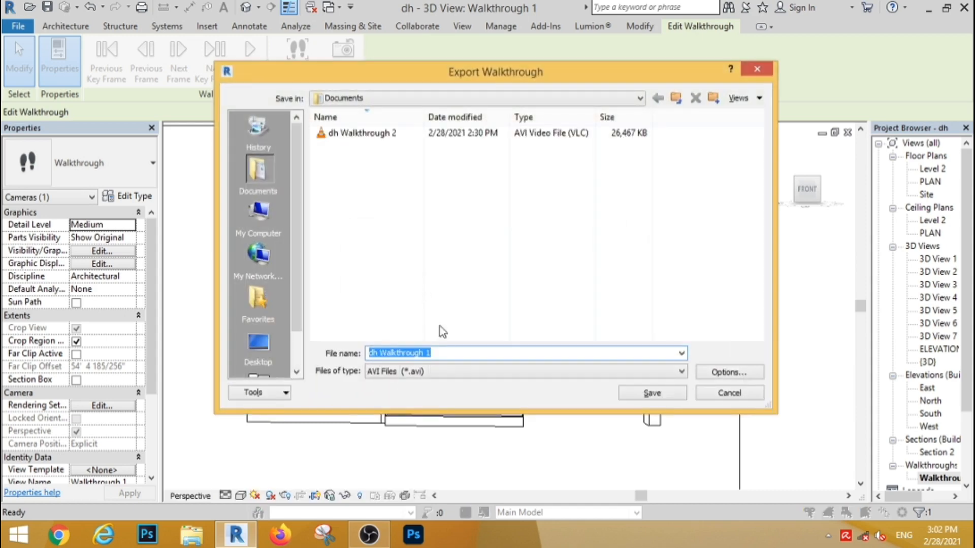
# Save the export as the AVI file dh Walkthrough 1 in Documents and choose the Microsoft Video 1 compressor
pyautogui.click(652, 394)
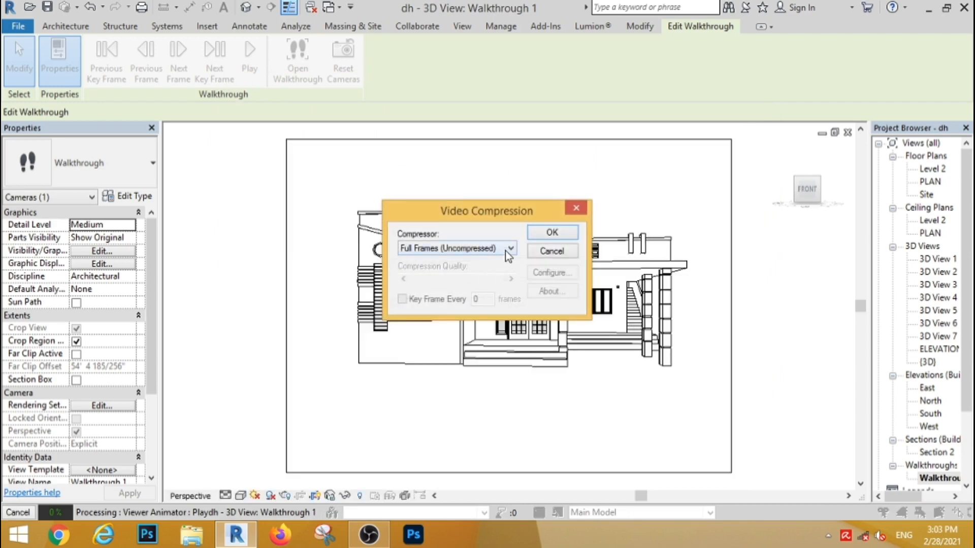
pyautogui.click(509, 249)
pyautogui.click(434, 279)
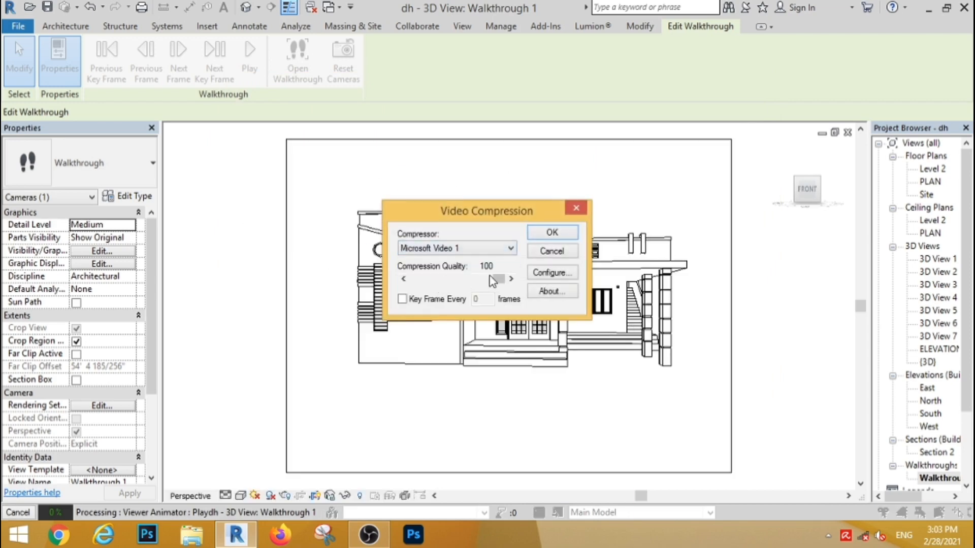